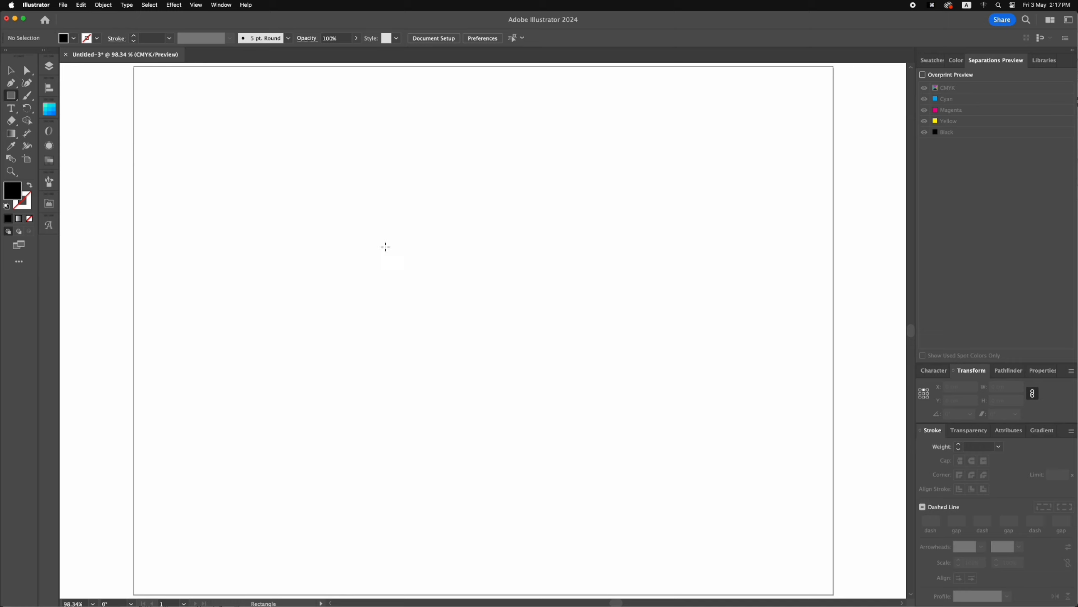
- Draw a rectangle 6 cm wide and 14 cm high and position it near the middle of the artboard
click(385, 246)
text(6)
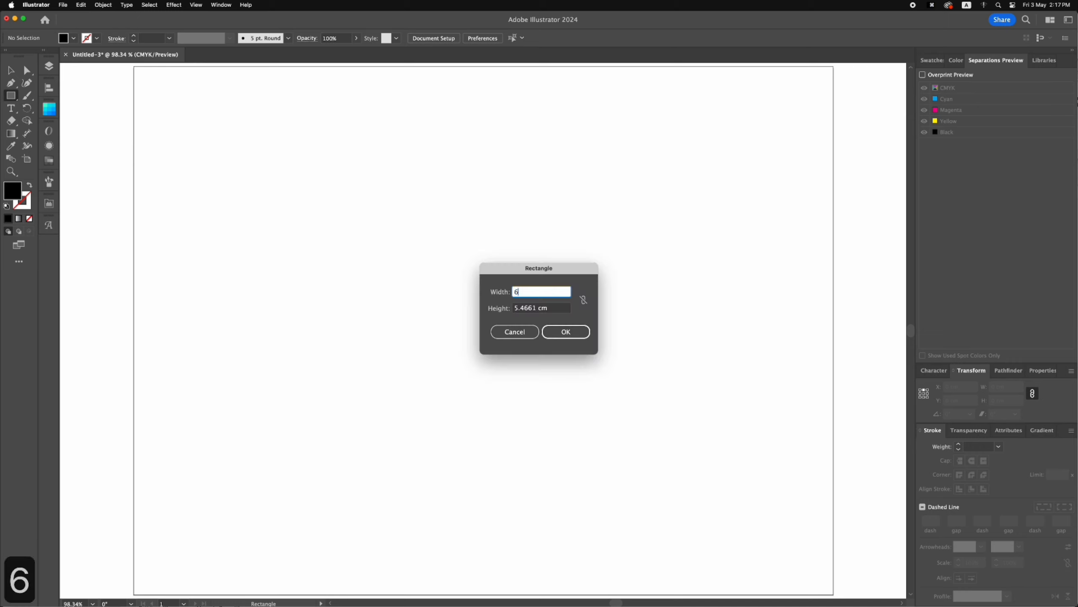
key(Tab)
text(14)
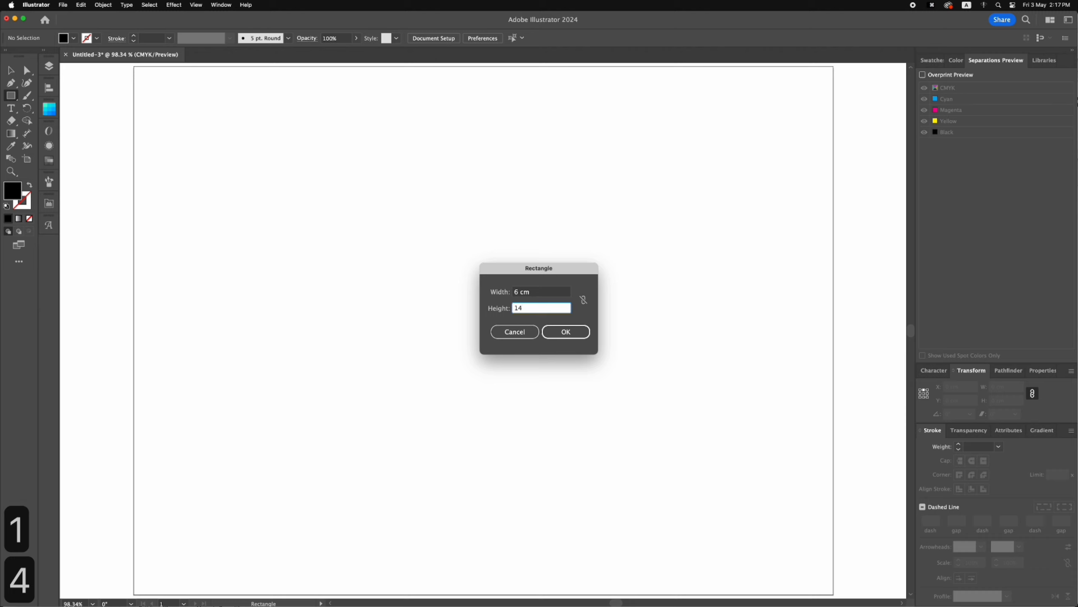
click(566, 332)
click(12, 69)
drag(423, 313, 438, 272)
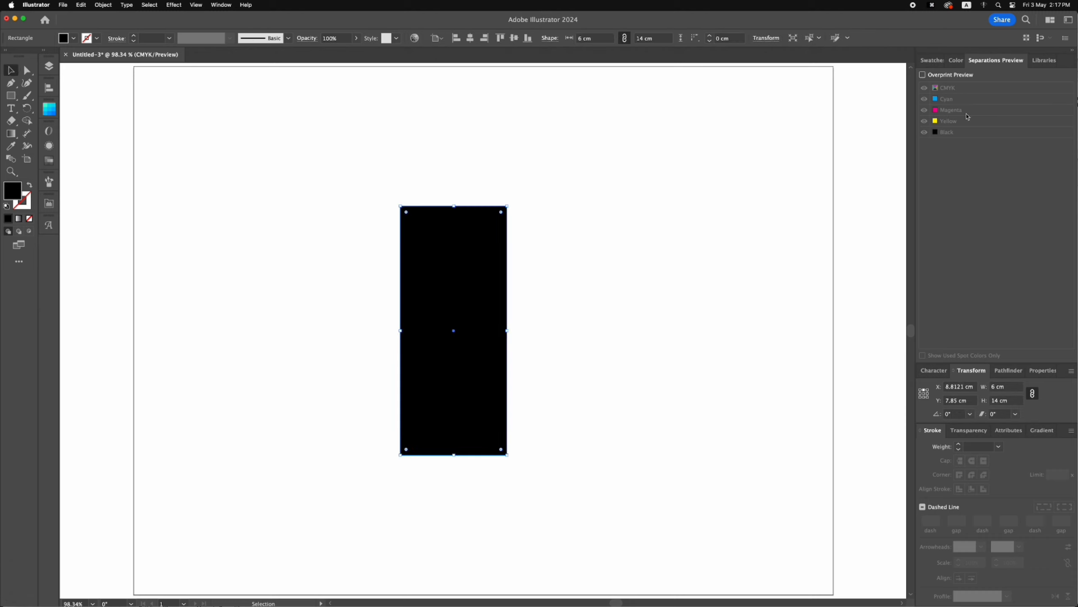
- Remove the rectangle's fill and give it a red stroke
click(926, 62)
click(922, 94)
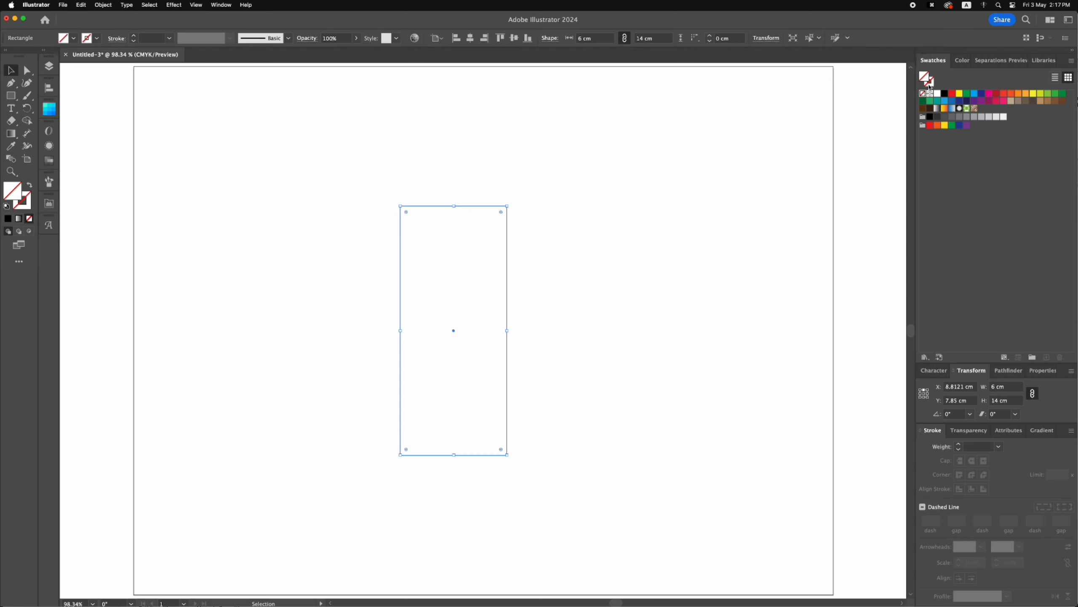
click(952, 94)
click(515, 251)
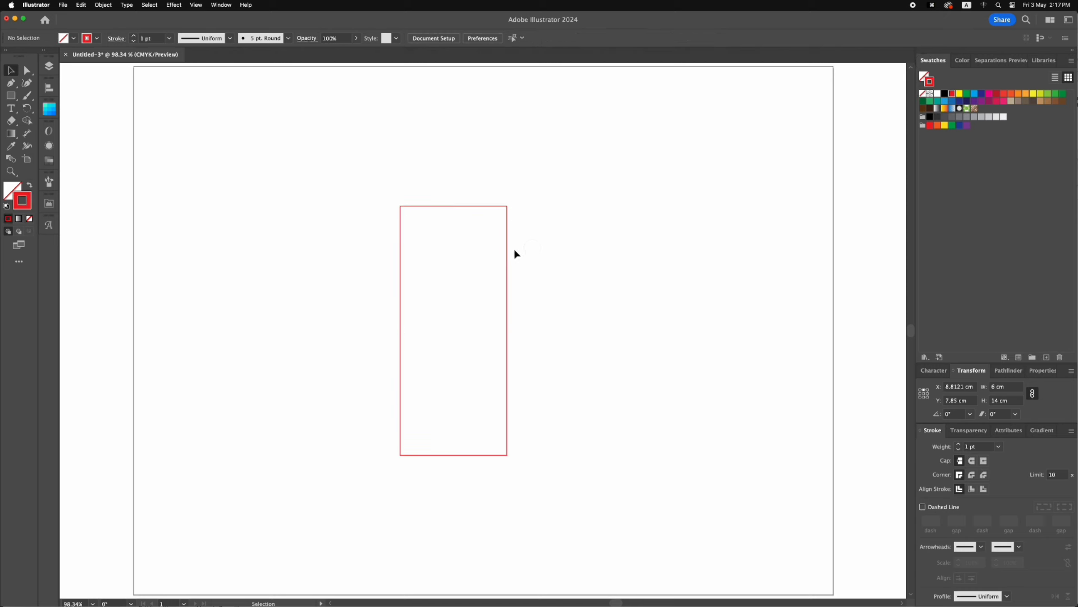
- Shift the rectangle one panel width right and duplicate it edge to edge into a row of four panels
drag(506, 255, 615, 252)
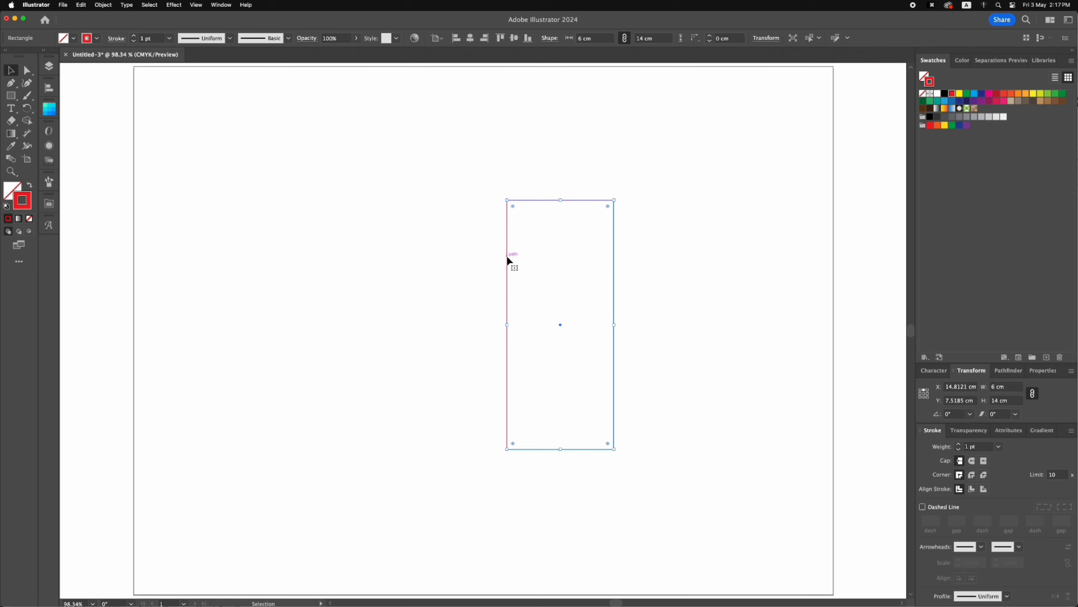
drag(505, 254, 616, 254)
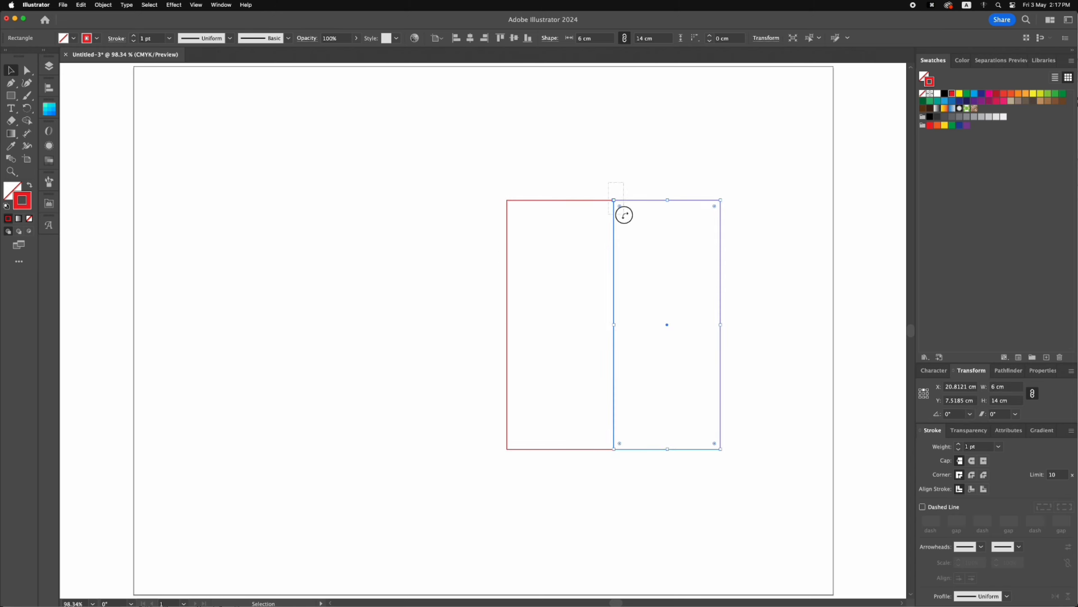
key(super+a)
drag(721, 224, 505, 238)
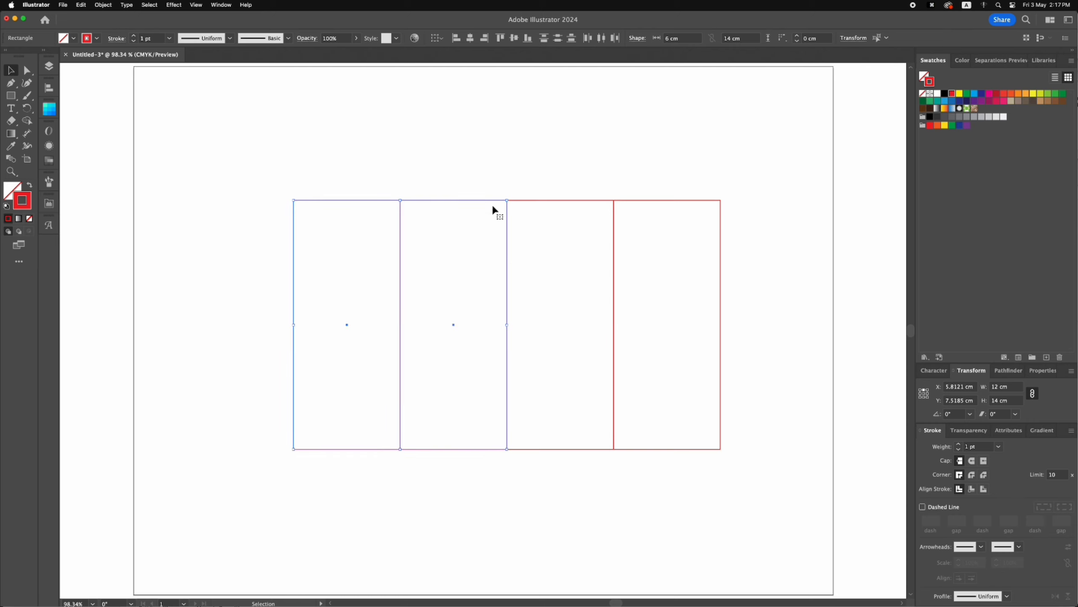
- Duplicate the leftmost panel onto its outer side and set the copy's width to 1.5 cm, anchored at the shared edge
click(469, 160)
drag(293, 314, 189, 310)
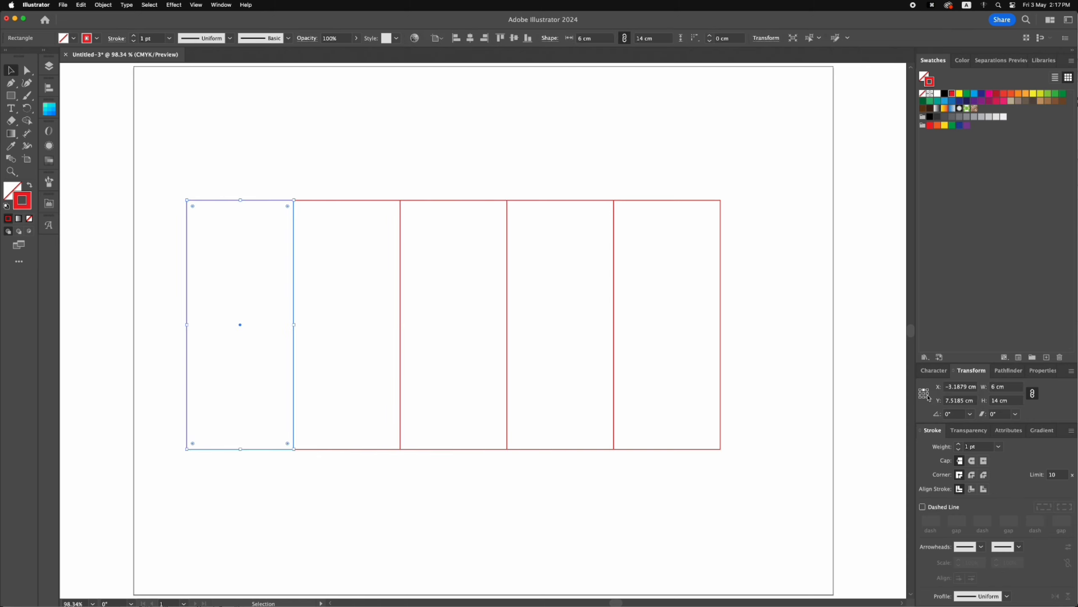
click(1017, 391)
text(1.5)
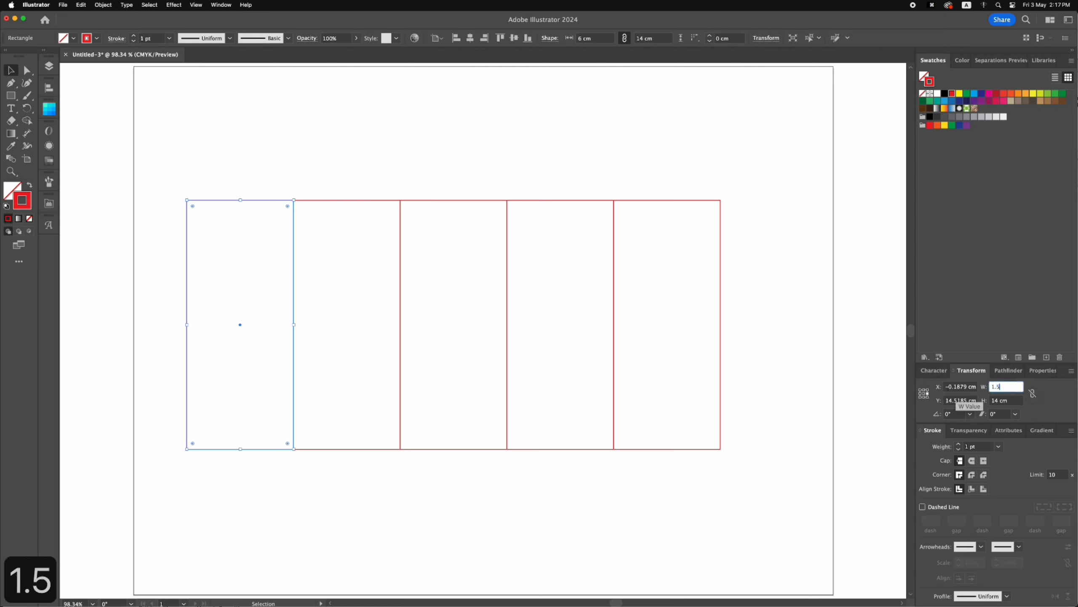
key(Return)
click(794, 429)
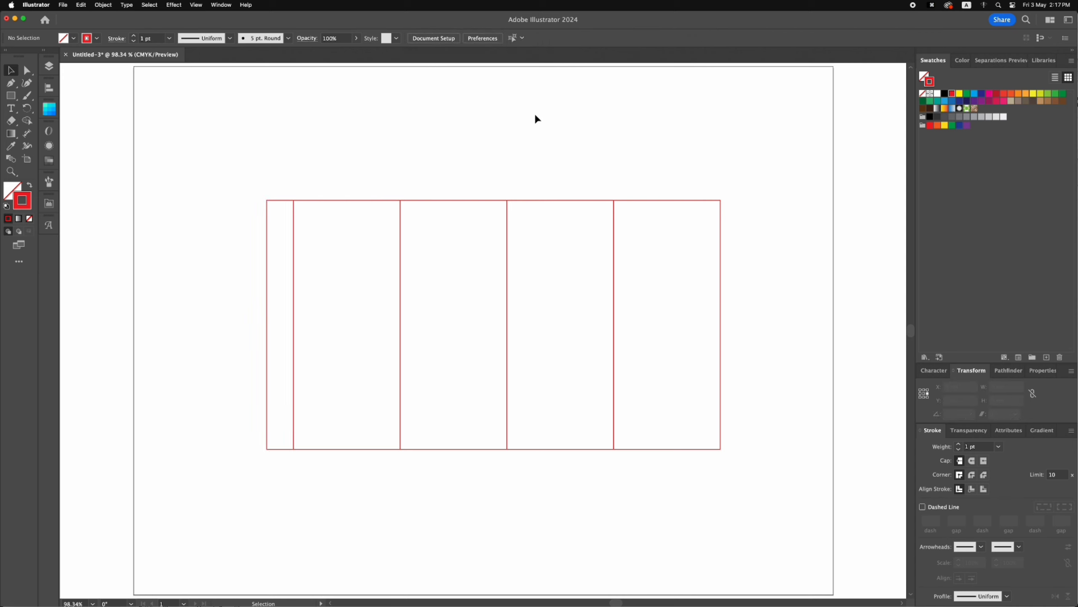
- Set the keyboard increment to 0.5 cm and nudge the narrow flap's two outer corners inward by one increment to taper it
click(483, 38)
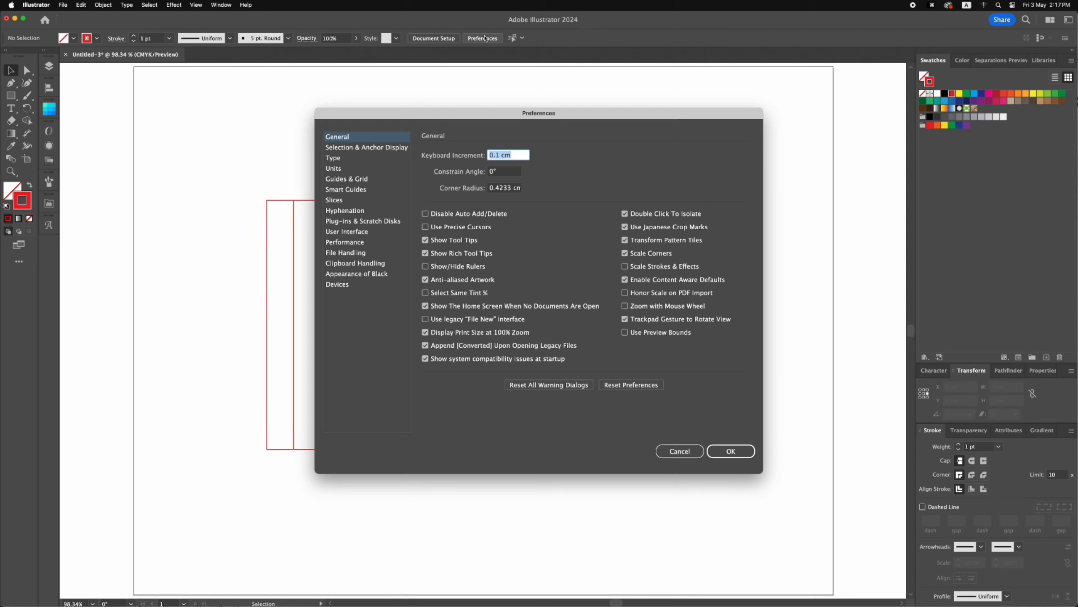
text(0.5)
key(Return)
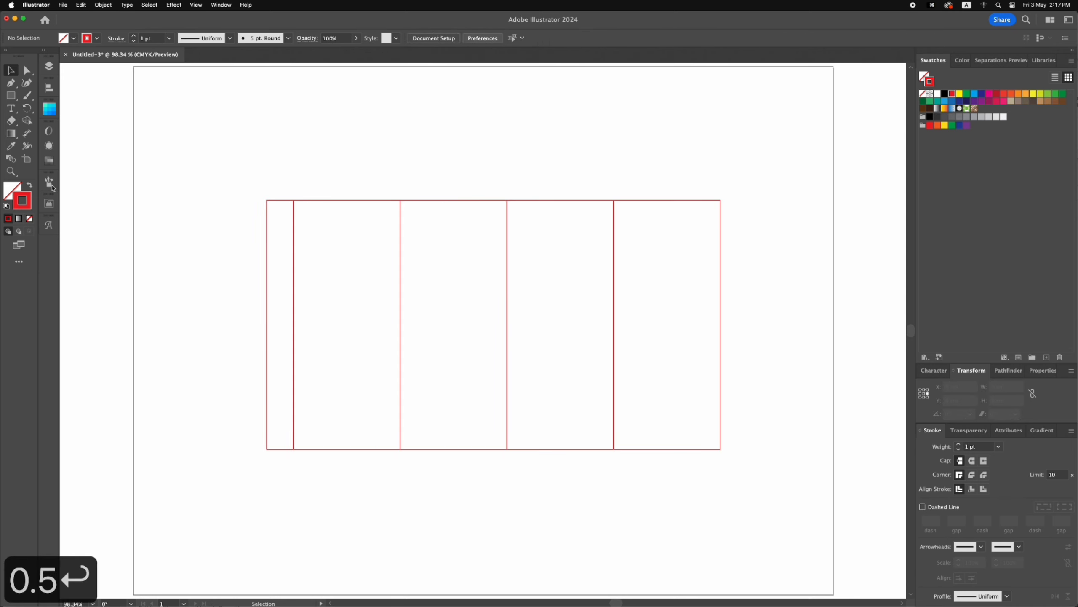
click(27, 71)
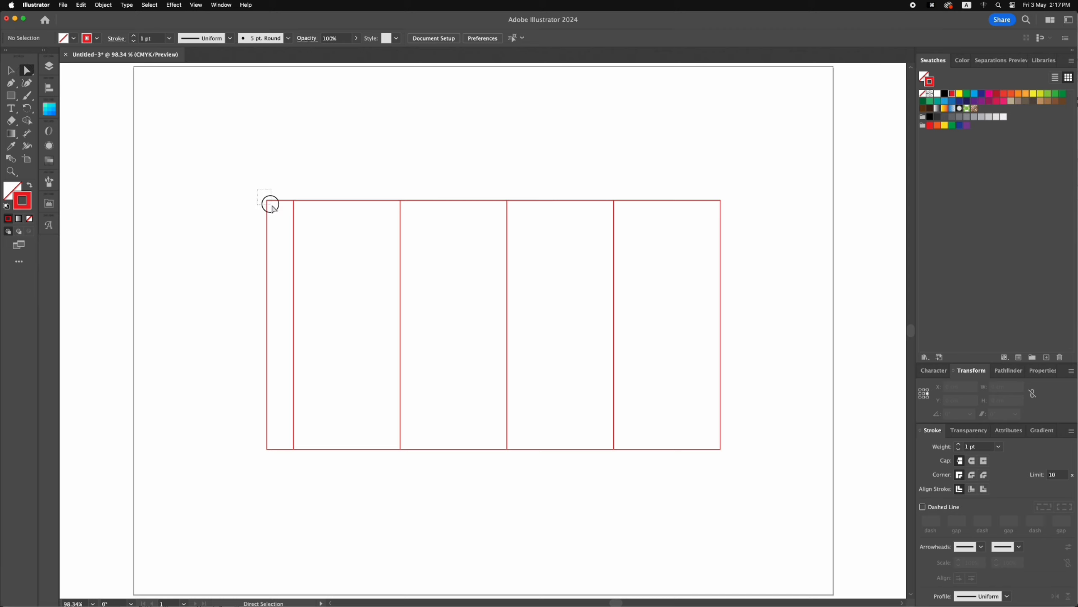
drag(272, 208, 273, 208)
key(Down)
drag(254, 439, 272, 459)
key(Up)
click(403, 497)
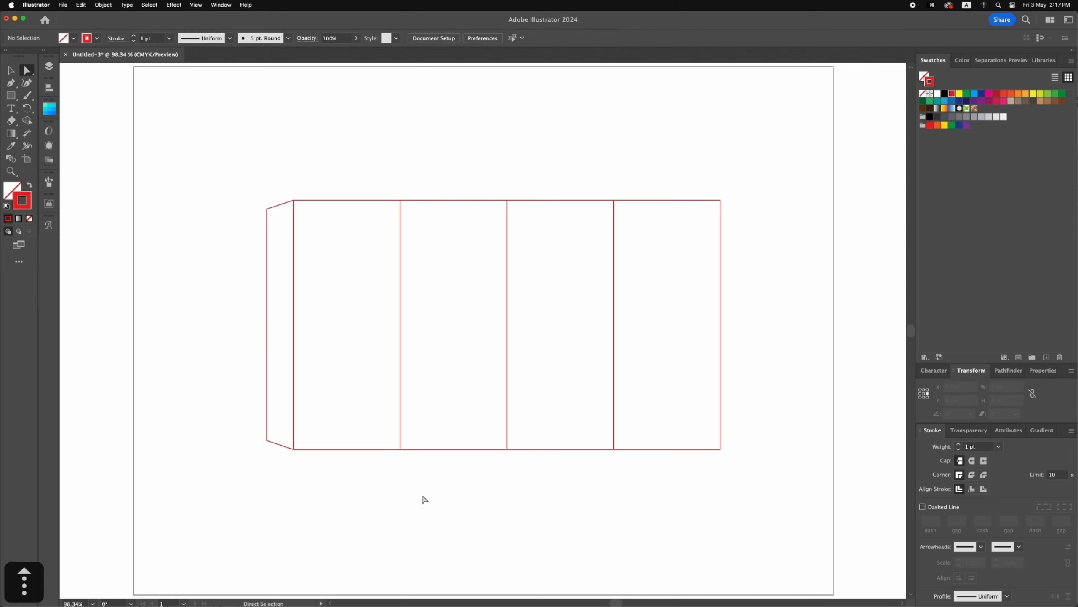
- Duplicate the third full-width panel directly above itself and set the copy's height to 6 cm, anchored at its bottom edge
click(11, 70)
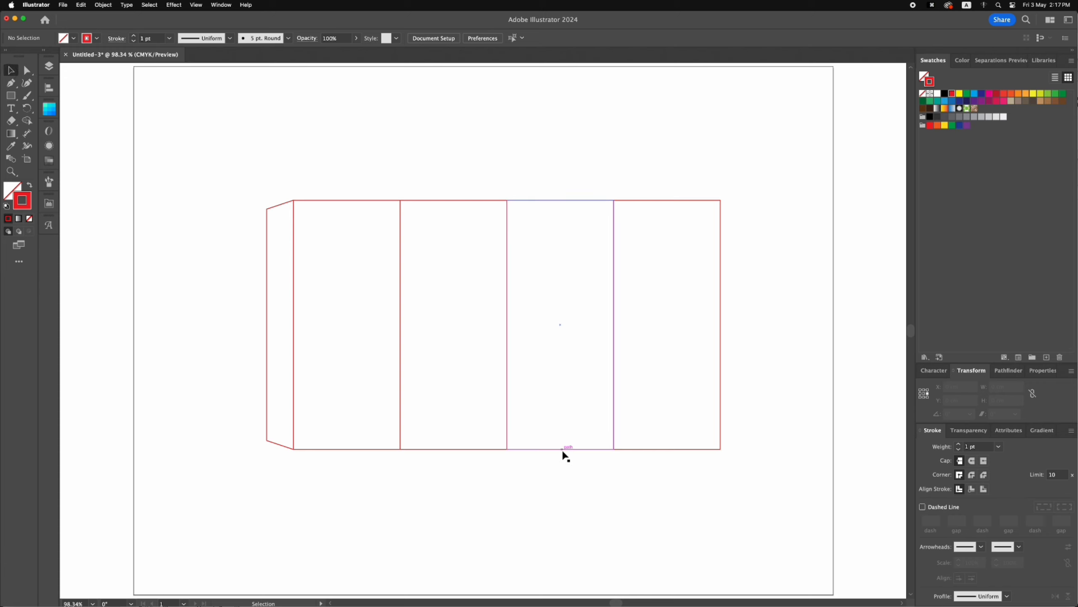
drag(563, 450, 560, 200)
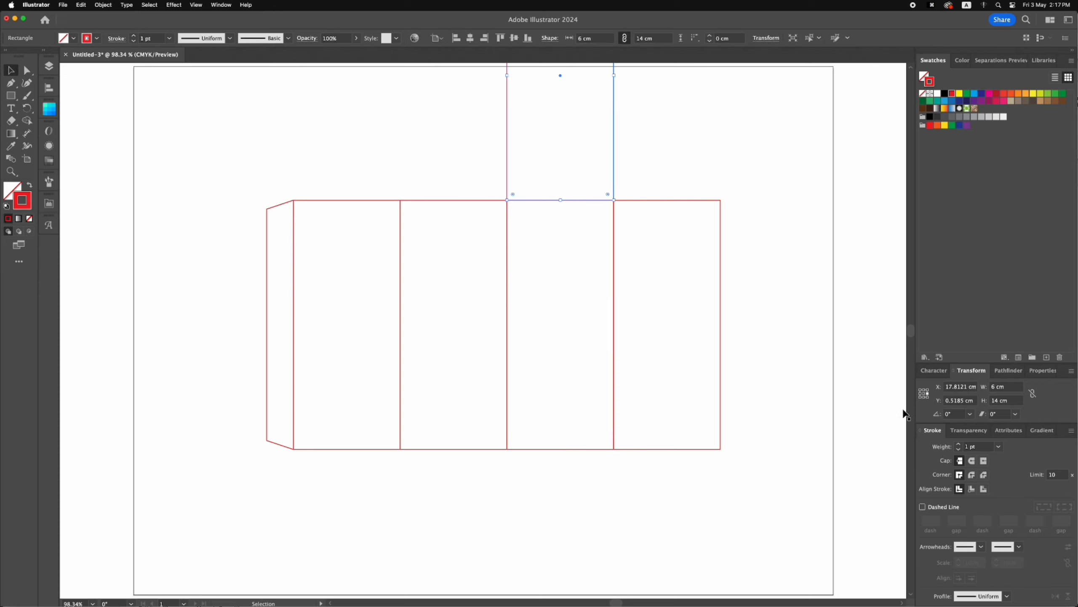
click(924, 398)
drag(1015, 402, 966, 410)
text(6)
key(Return)
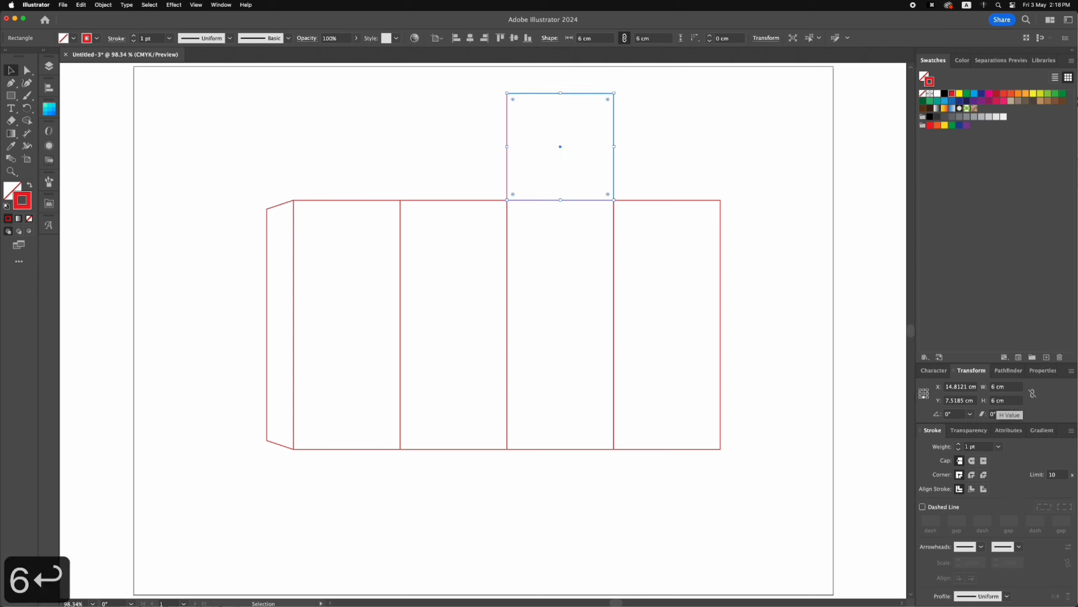
click(699, 306)
- Duplicate the square lid panel directly above itself and set the copy's height to 1.5 cm for the tuck flap
scroll(701, 310, up, 3)
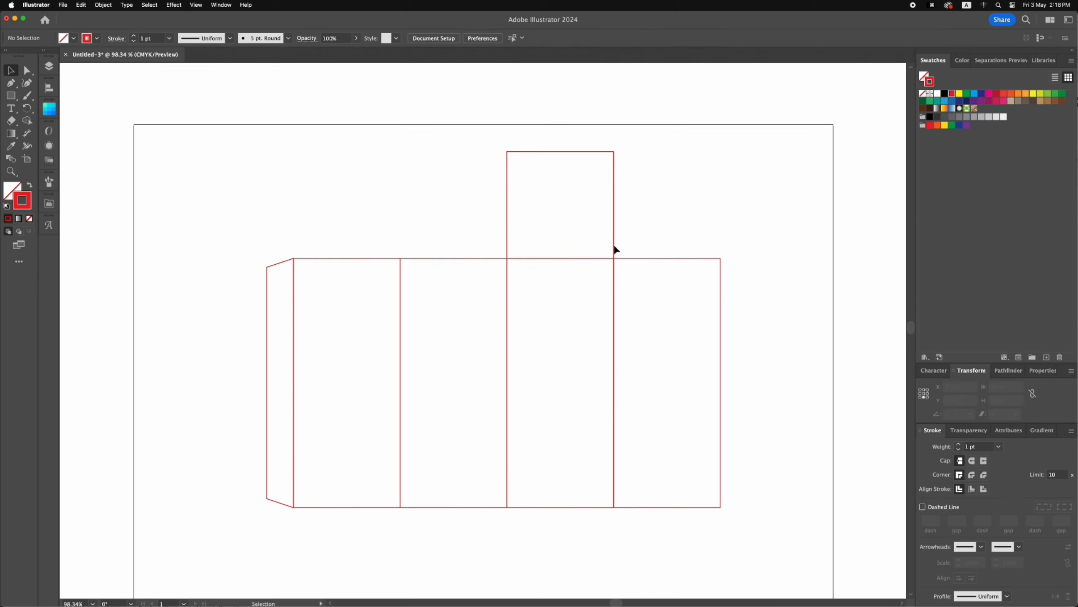
drag(616, 250, 612, 143)
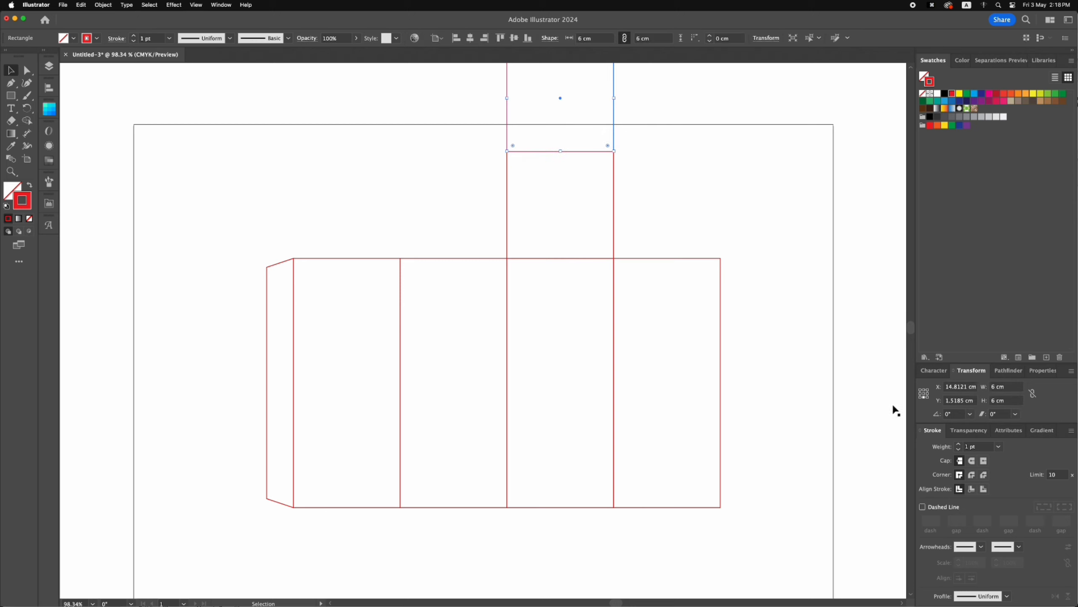
click(1009, 400)
text(1.5)
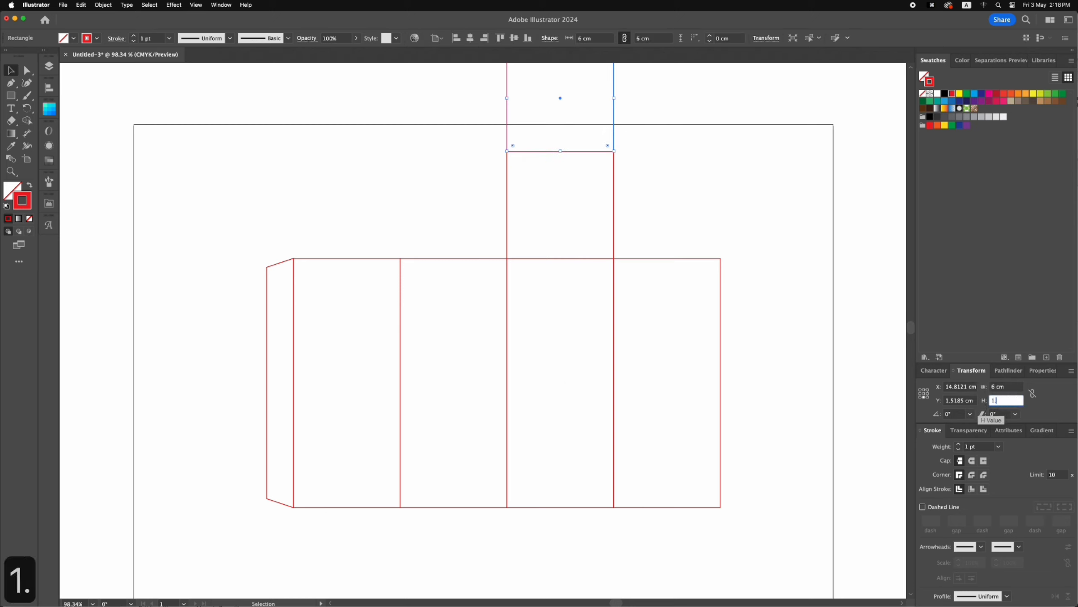
key(Return)
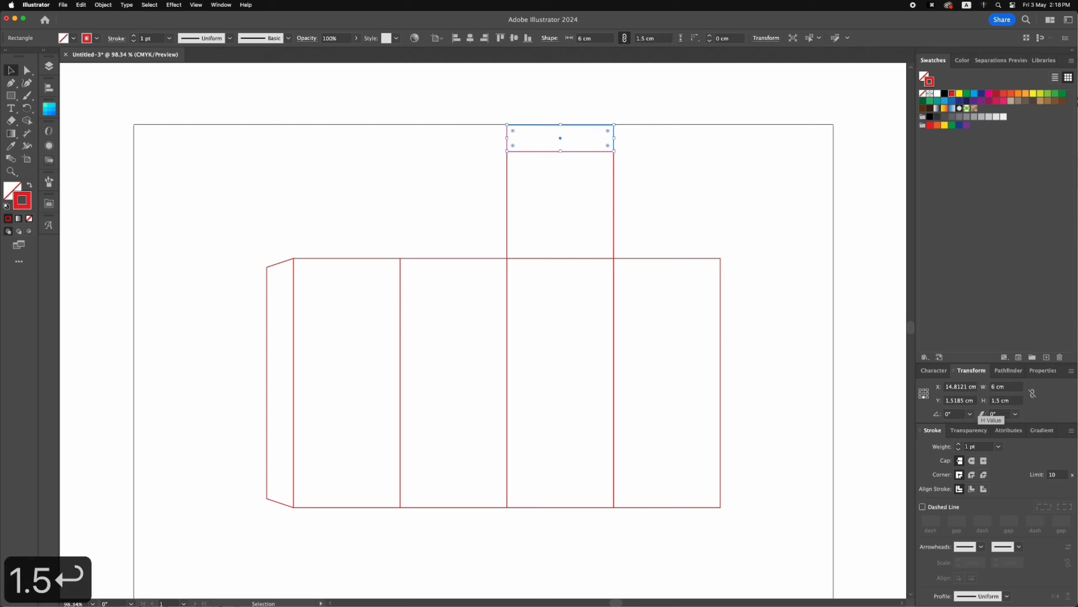
click(723, 187)
- Round the two upper corners of the tuck flap above the lid
click(26, 71)
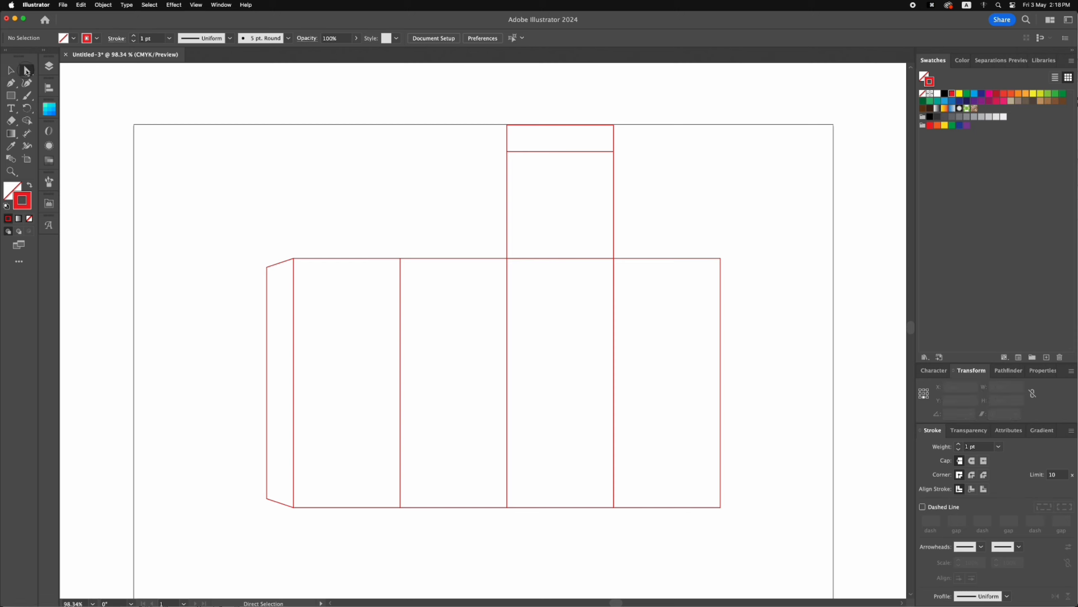
drag(482, 106, 590, 142)
click(665, 166)
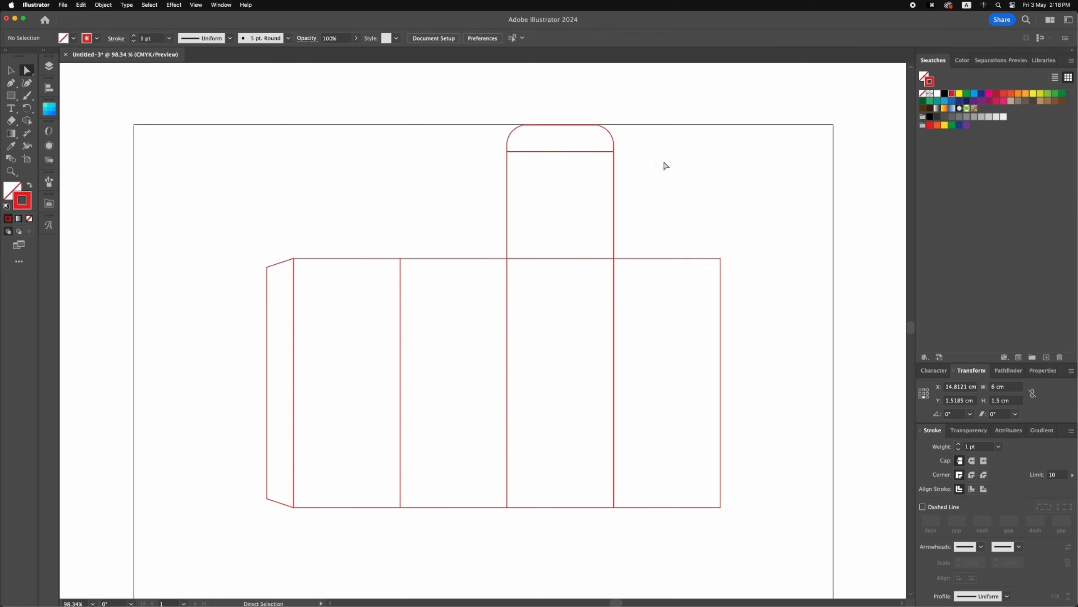
- Extend the artboard's top edge upward to leave space above the tuck flap
scroll(665, 166, down, 2)
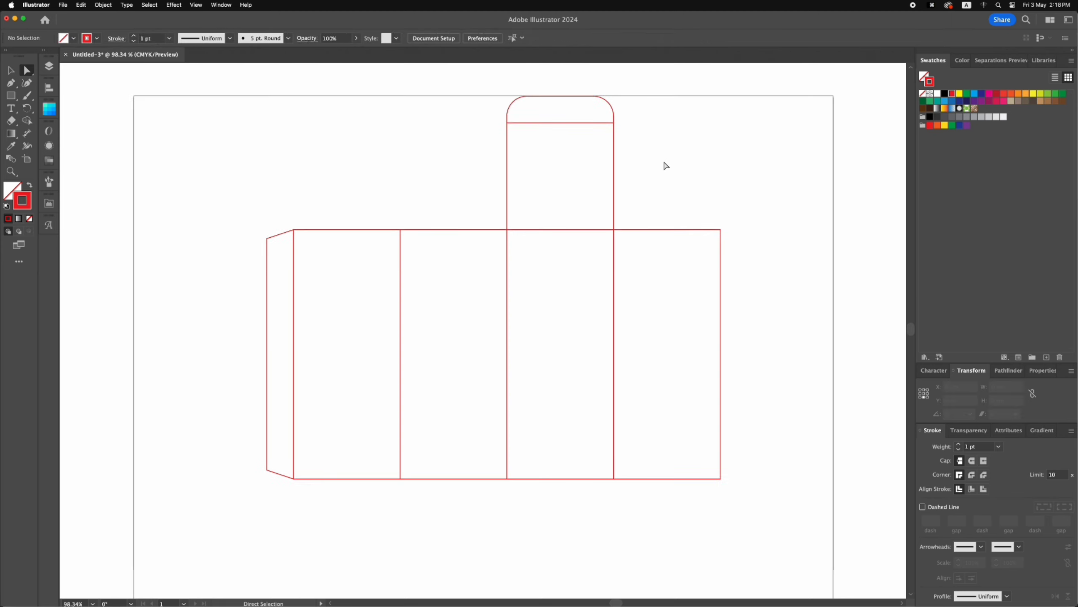
click(26, 160)
drag(484, 97, 484, 76)
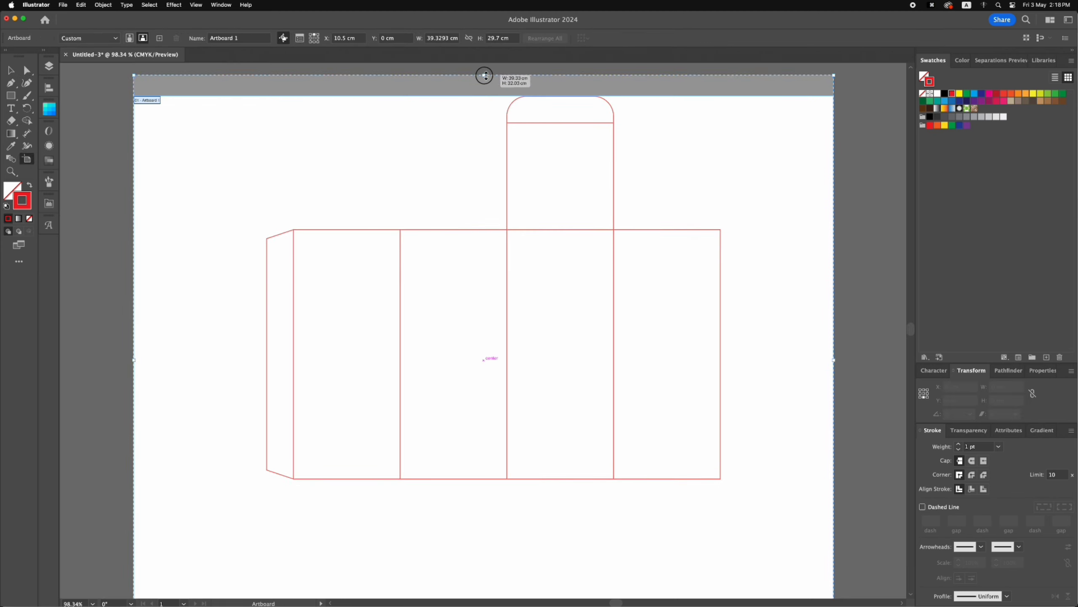
- Duplicate the square lid panel above the second full-width panel and lower the copy's top edge to a height of about 3.4 cm
key(b)
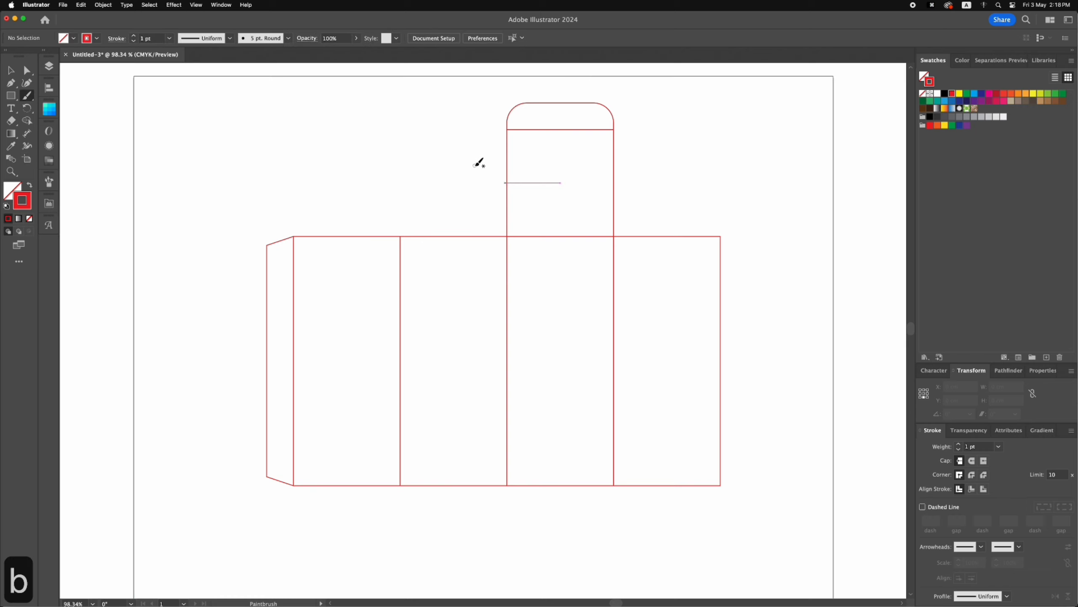
key(v)
drag(614, 176, 507, 178)
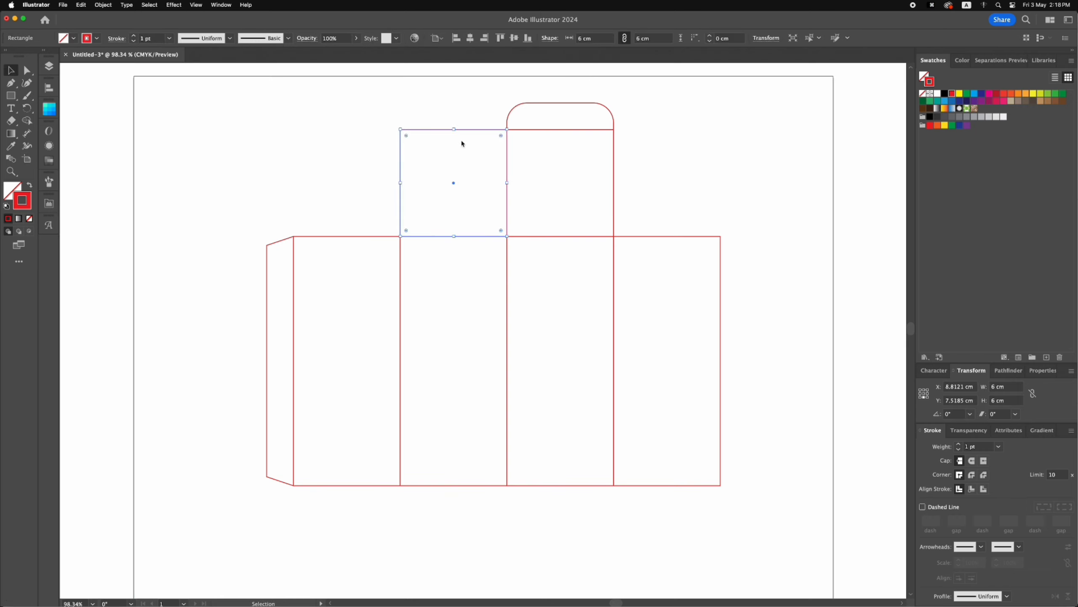
drag(454, 132, 453, 175)
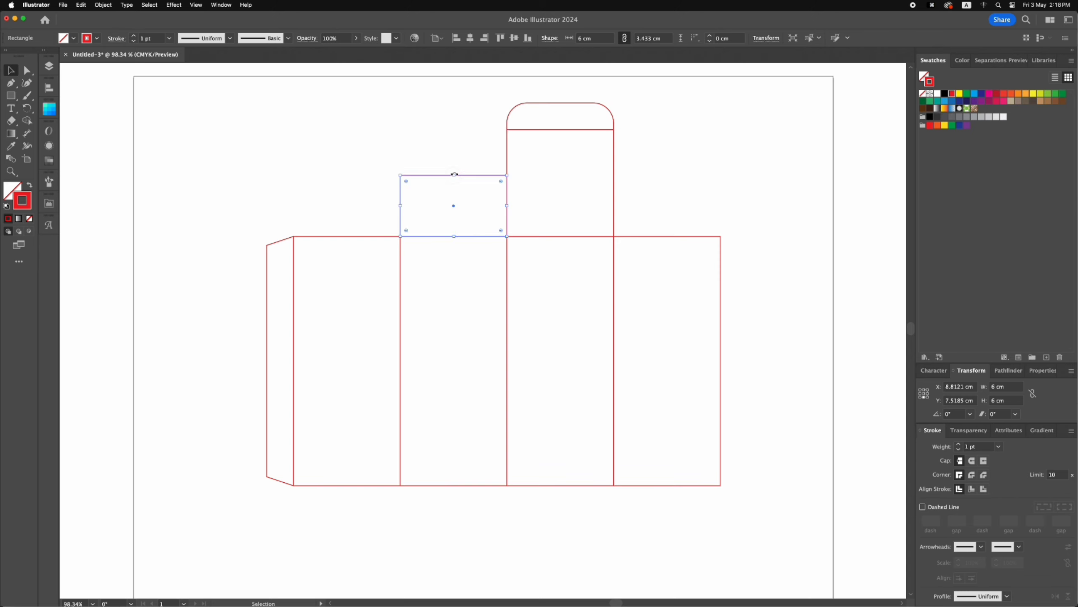
- Isolate the new dust flap rectangle and add anchor points near the base of its left and right edges
key(z)
click(553, 282)
key(v)
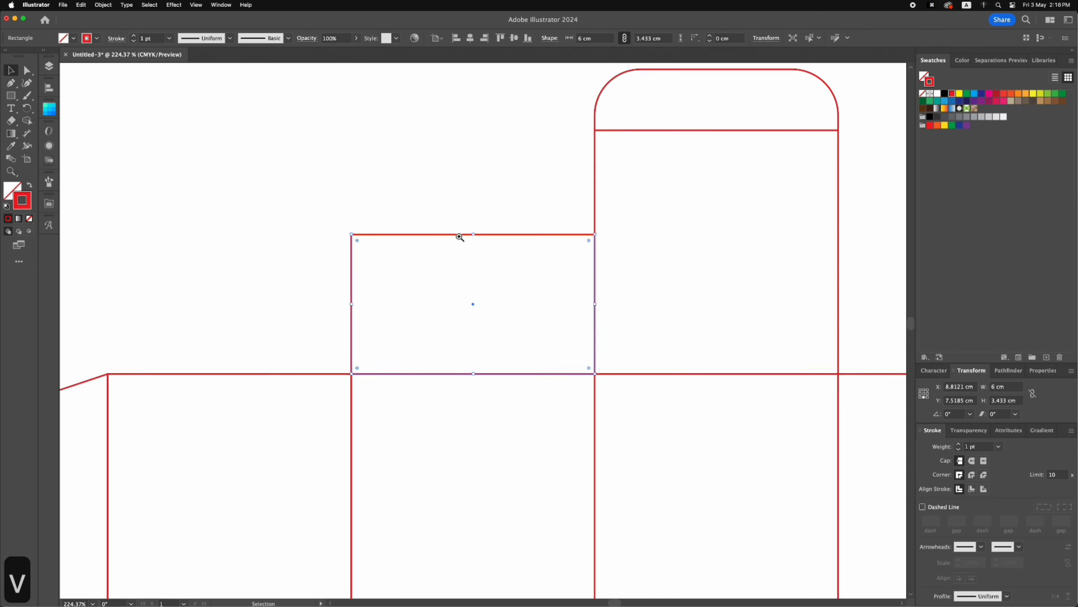
double_click(388, 234)
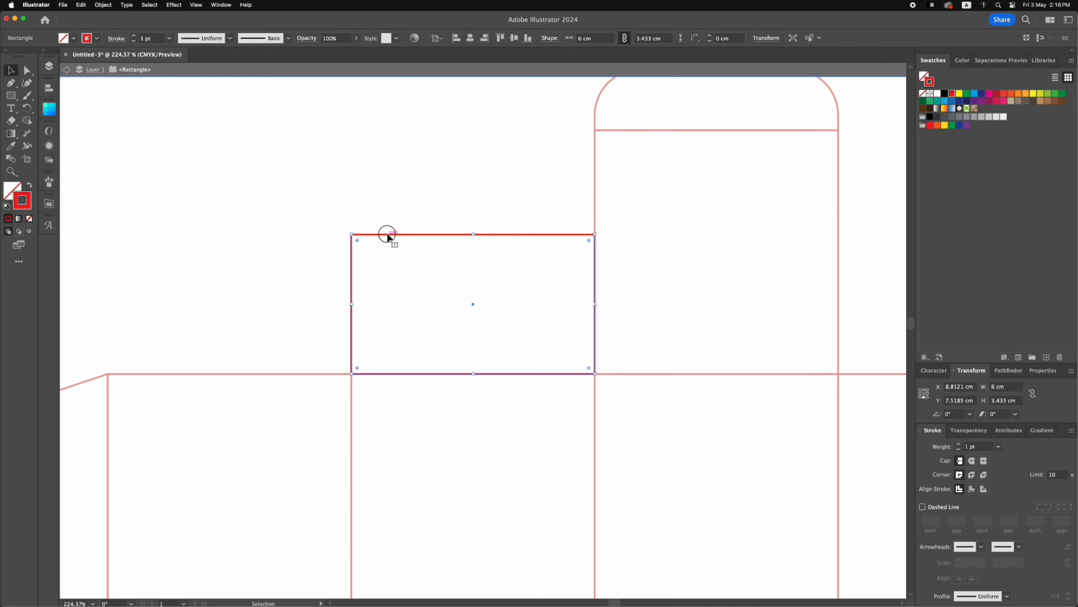
click(10, 83)
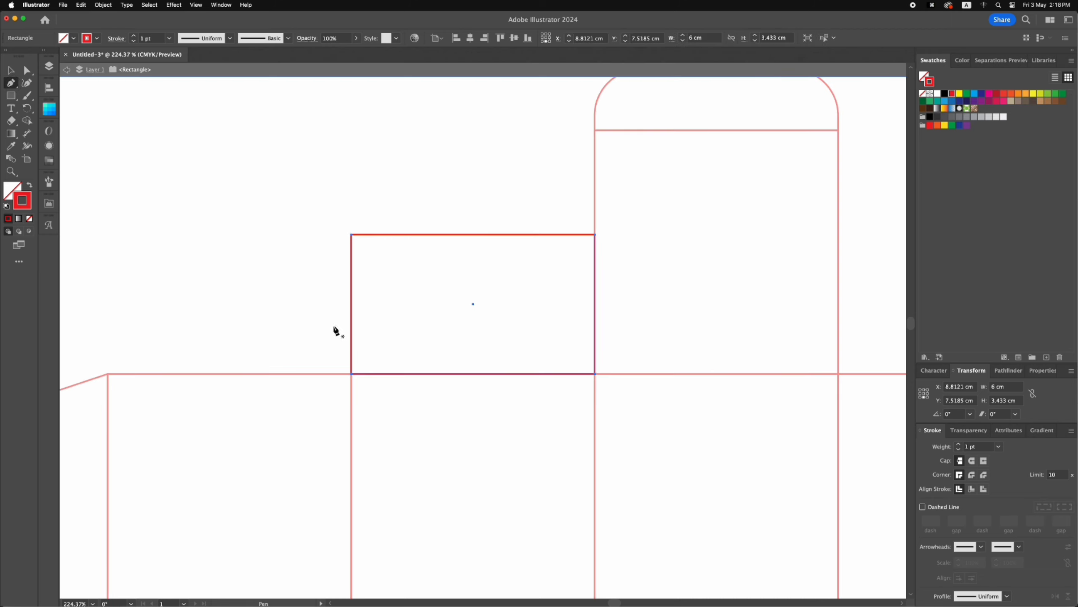
click(352, 363)
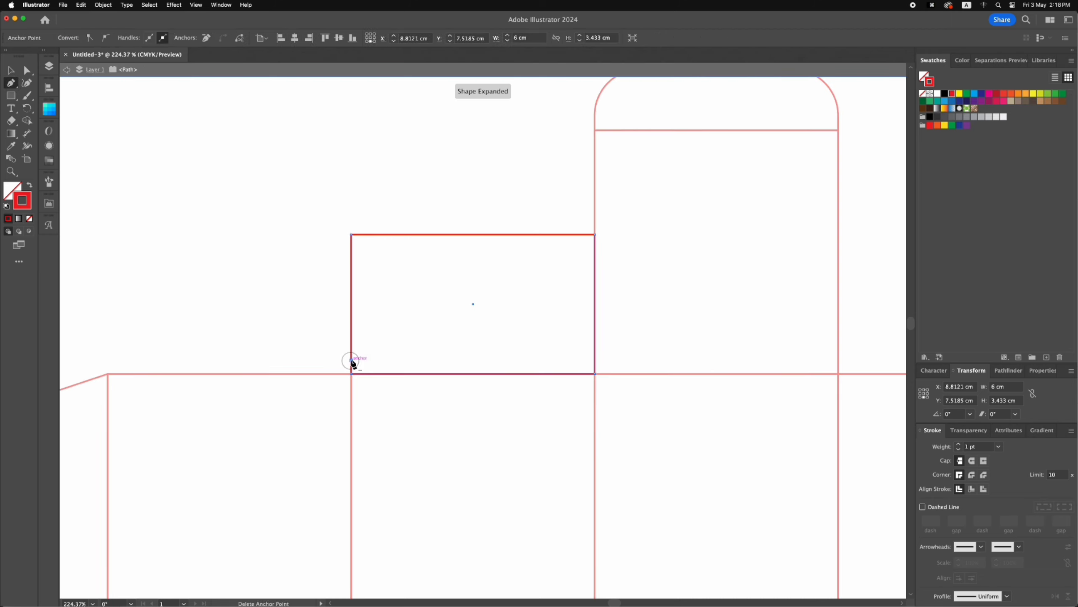
click(595, 360)
- Reshape the dust flap by insetting its right side, slanting its left side inward and angling the lower left notch
click(33, 74)
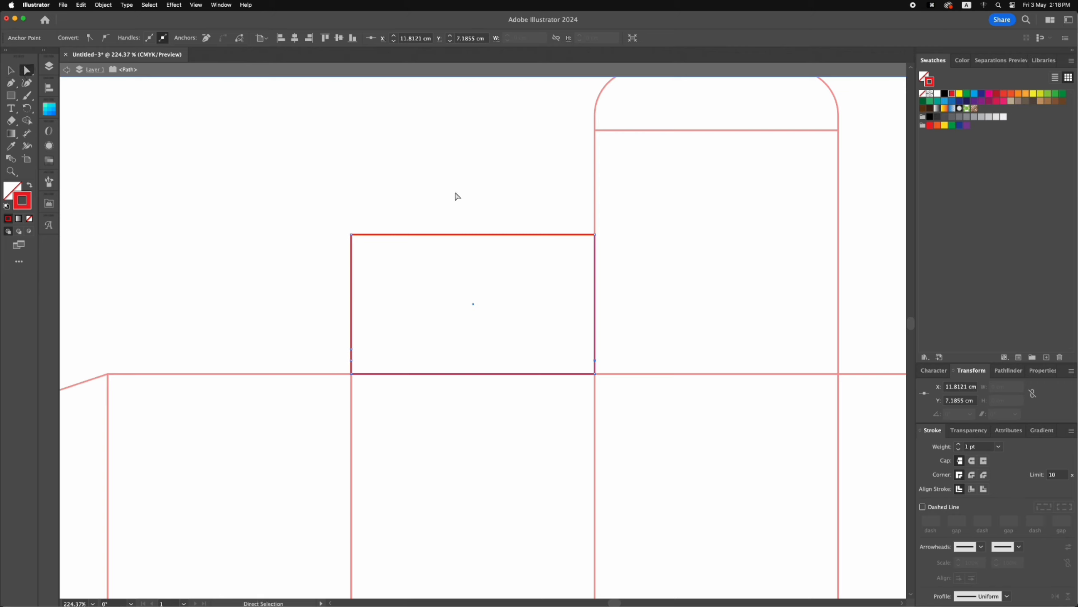
drag(595, 235, 589, 235)
drag(351, 234, 403, 235)
drag(352, 349, 367, 346)
- Round the dust flap's upper left corner and leave isolation of the shape
click(404, 234)
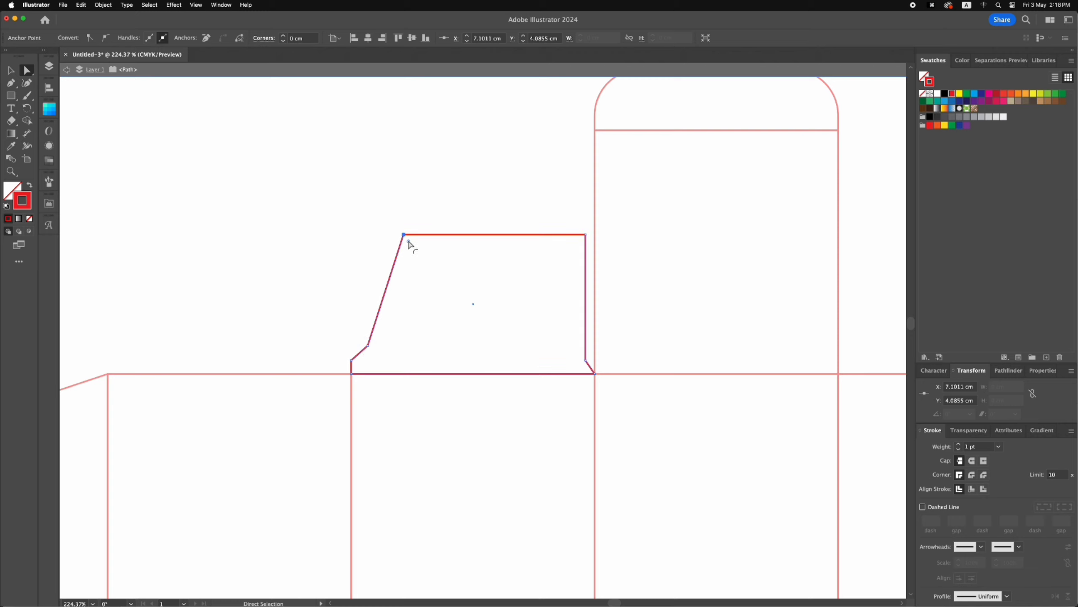
drag(409, 244, 436, 252)
click(439, 254)
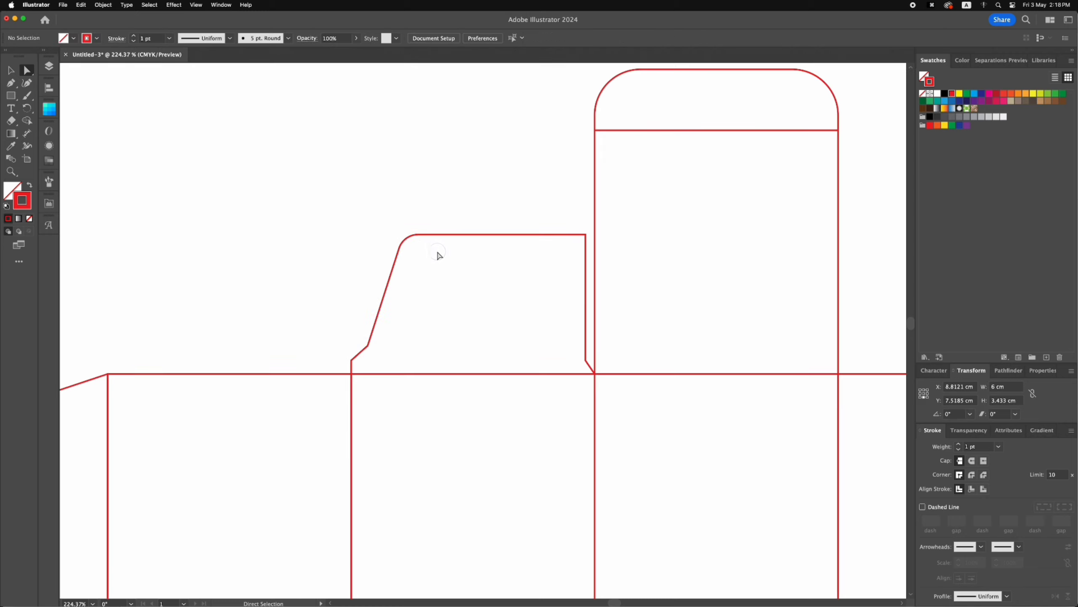
- Duplicate the finished dust flap onto the upper edge of the last panel, on the other side of the lid
key(super+minus)
key(super+minus)
key(super+minus)
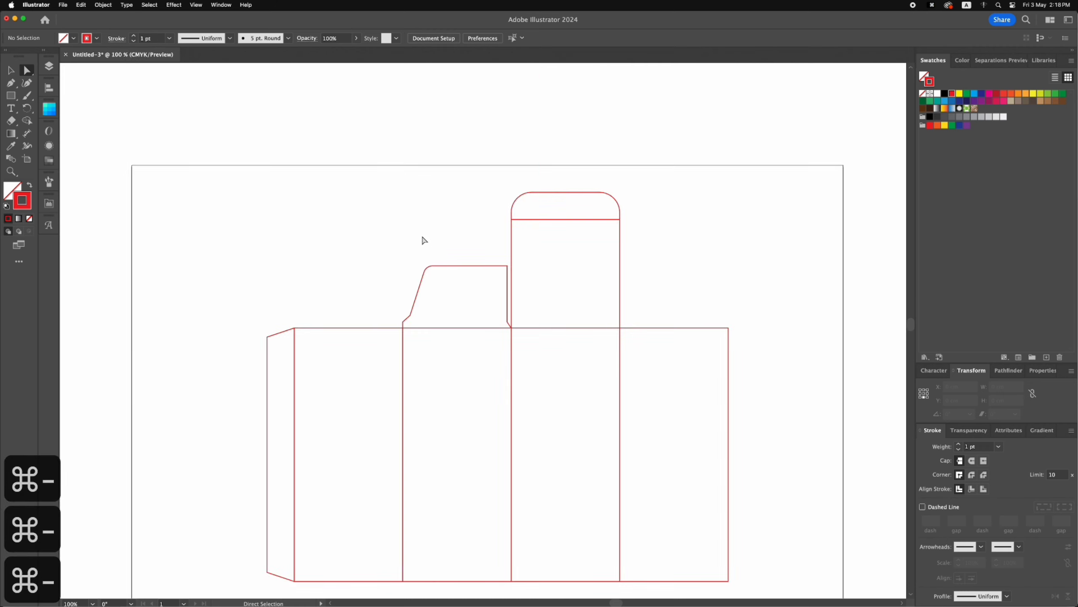
click(10, 70)
drag(407, 320, 626, 311)
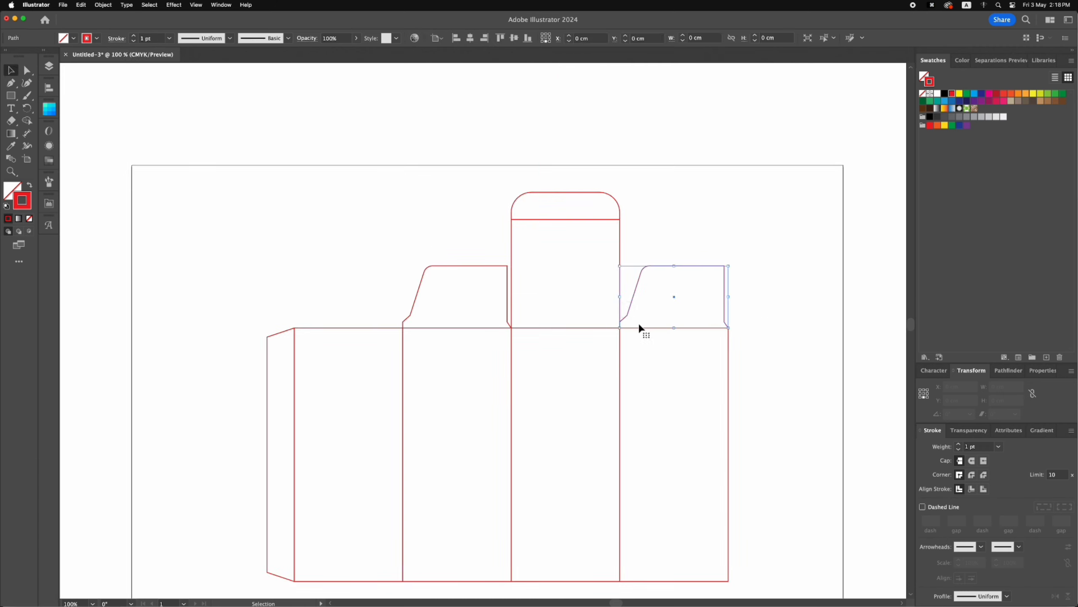
- Reflect the copied dust flap across the vertical axis so its straight side faces the lid
right_click(654, 292)
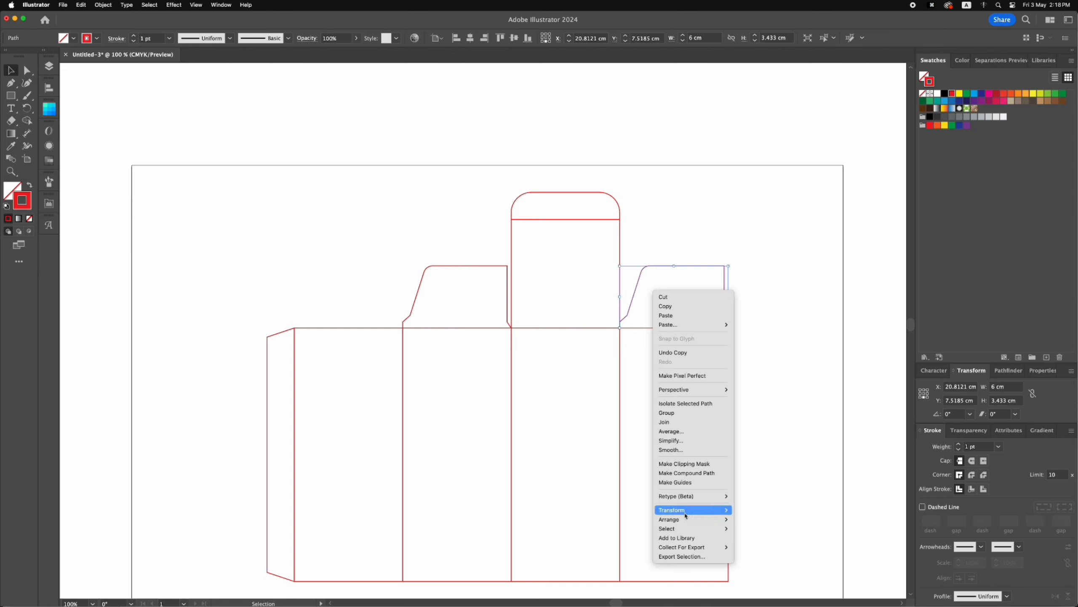
mouse_move(695, 509)
click(750, 543)
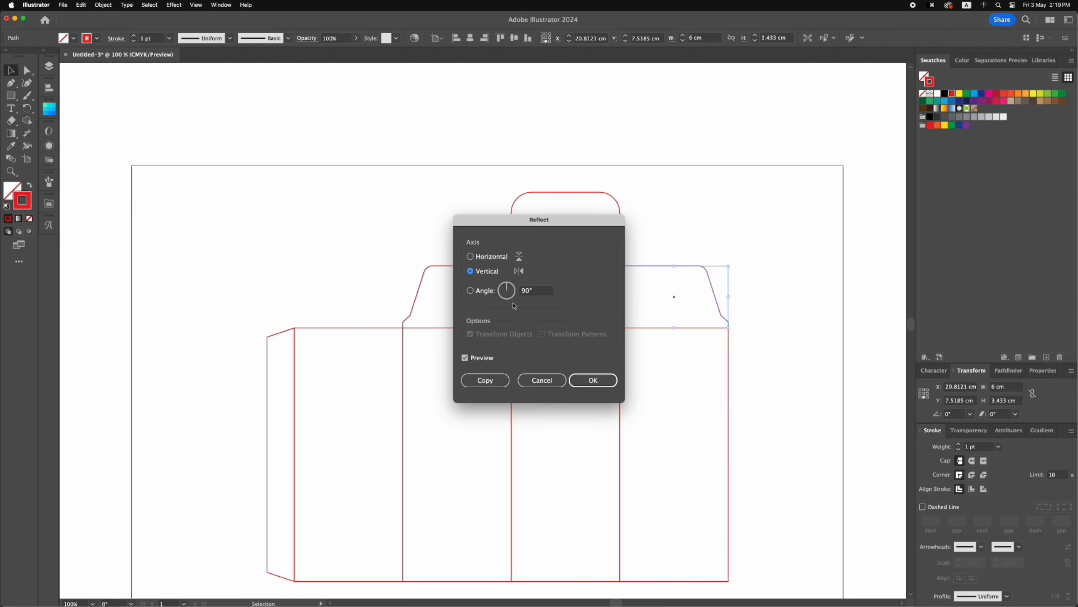
click(593, 380)
click(675, 369)
- Set the keyboard increment in the preferences to 0.1 cm
scroll(676, 371, down, 2)
scroll(675, 371, left, 1)
scroll(675, 372, up, 1)
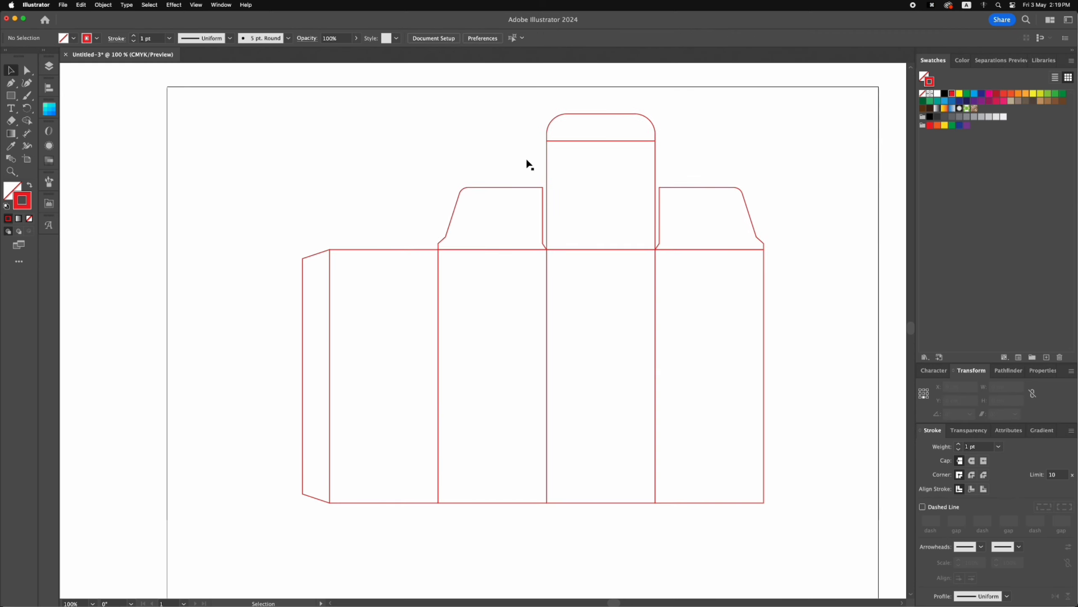
click(490, 41)
text(0.1)
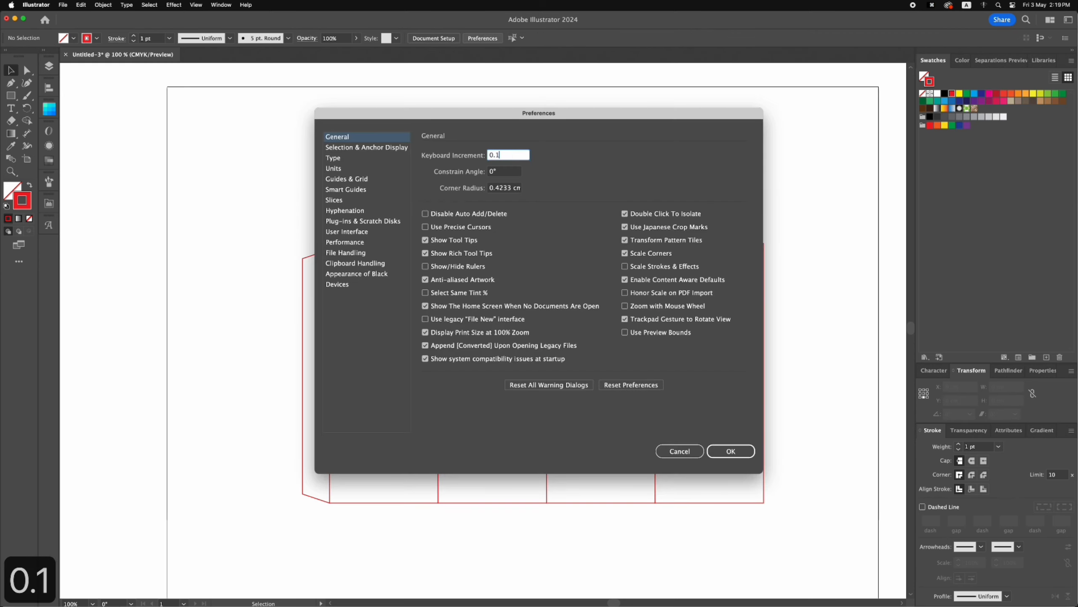
key(Return)
- Shift the outer edge anchors of the last panel and its dust flap inward by one 0.1 cm increment
key(a)
drag(716, 161, 820, 532)
key(Left)
click(804, 346)
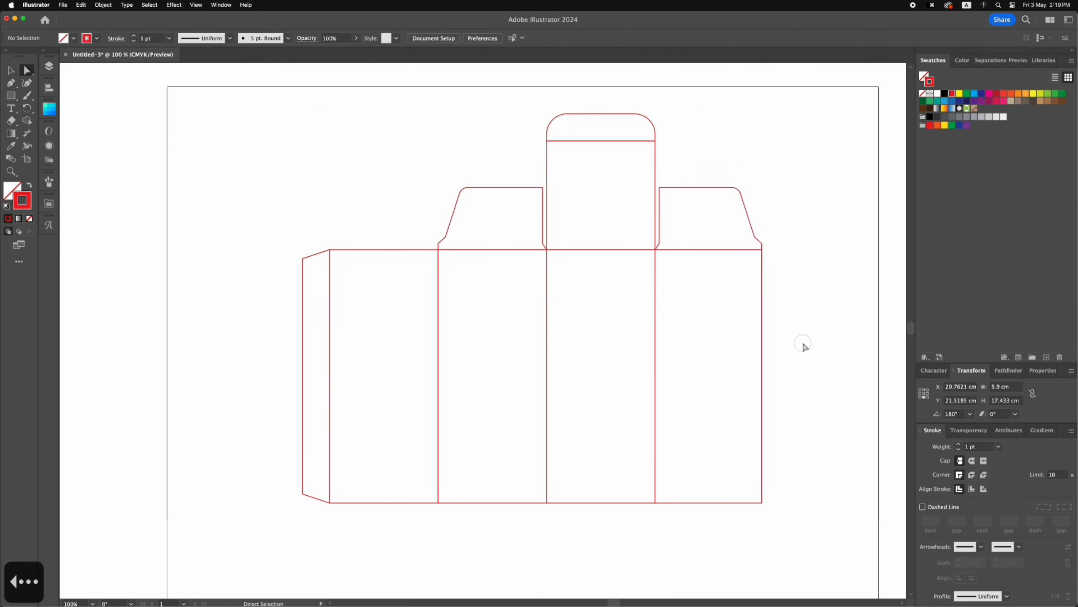
- Duplicate the lid, tuck flap and both dust flaps together below the body panels
click(11, 70)
drag(471, 111, 766, 234)
scroll(676, 203, down, 1)
drag(616, 106, 404, 491)
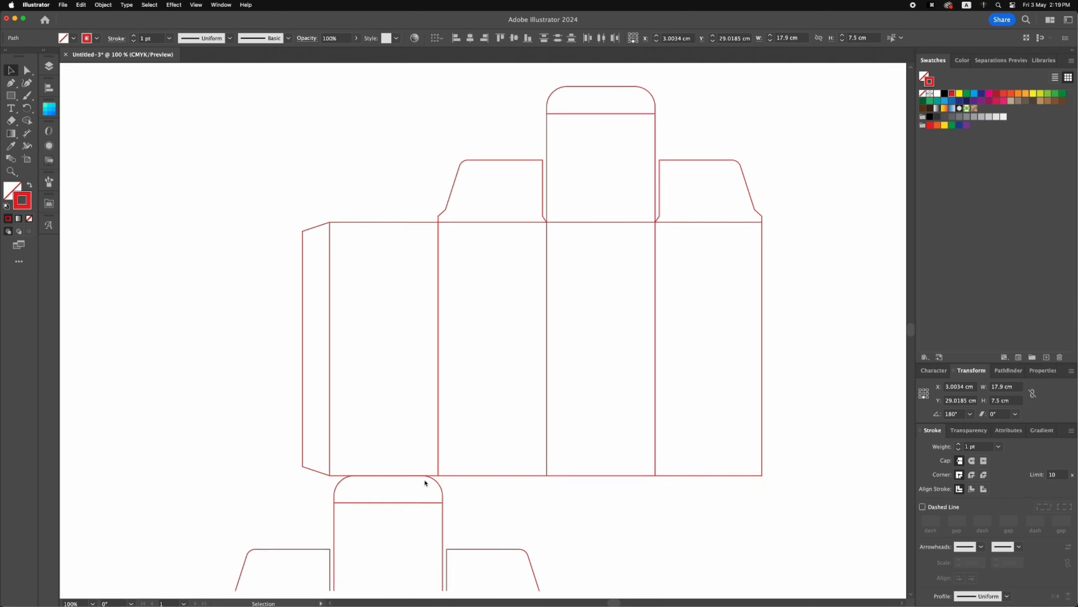
- Rotate the copied closure set 180° and position it with its lid under the first full-width panel
scroll(426, 484, down, 4)
click(27, 107)
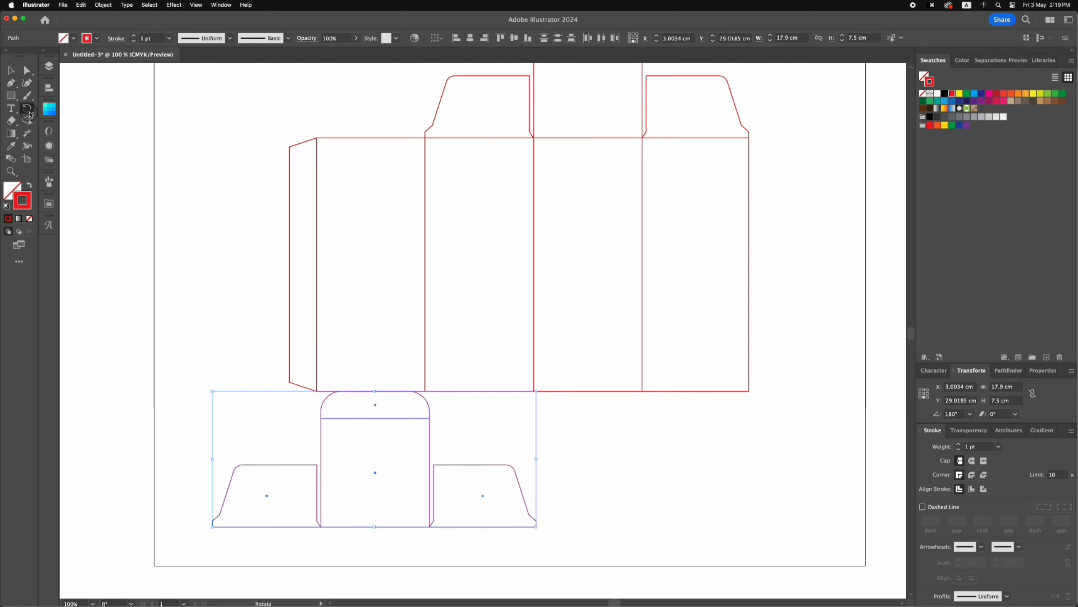
drag(539, 506, 185, 416)
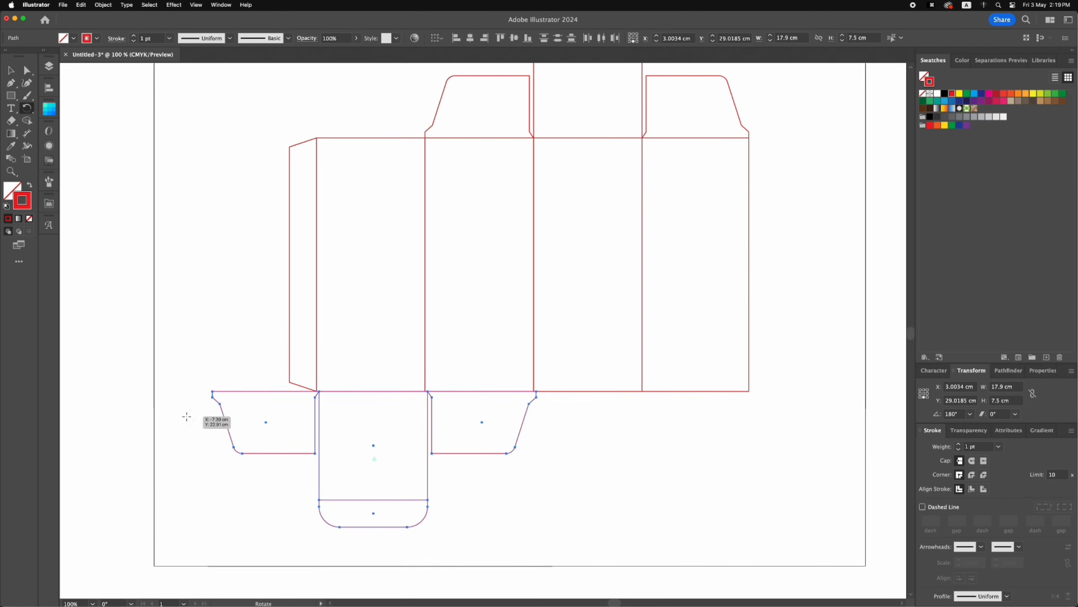
key(v)
drag(319, 402, 317, 402)
- Align the outer lower dust flap to the last panel, the other to the second panel, and the lid with tuck flap to the first
drag(235, 377, 245, 411)
drag(711, 371, 718, 414)
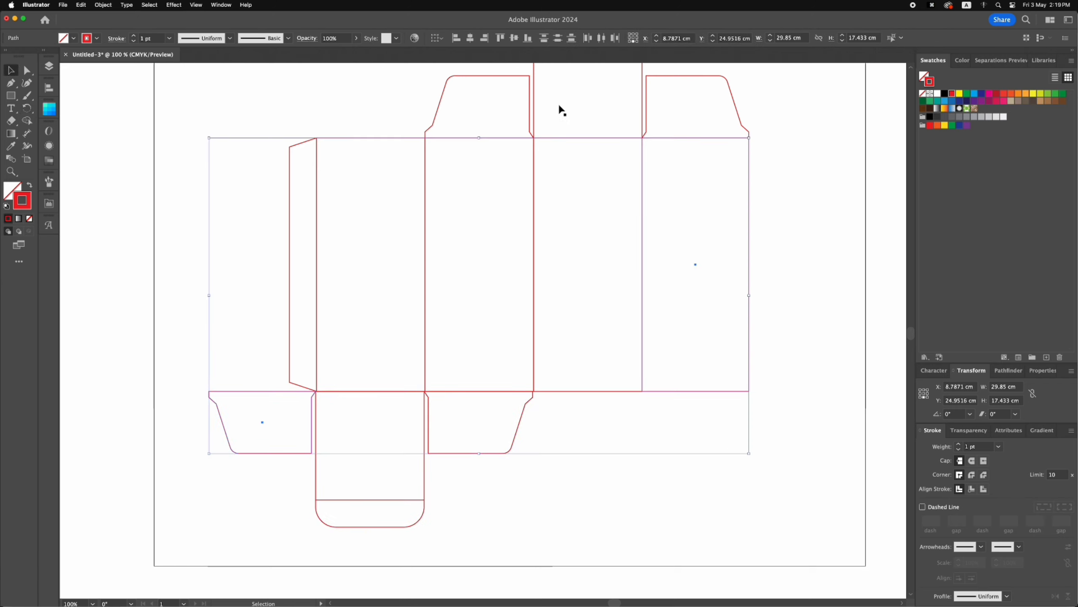
click(484, 38)
click(533, 397)
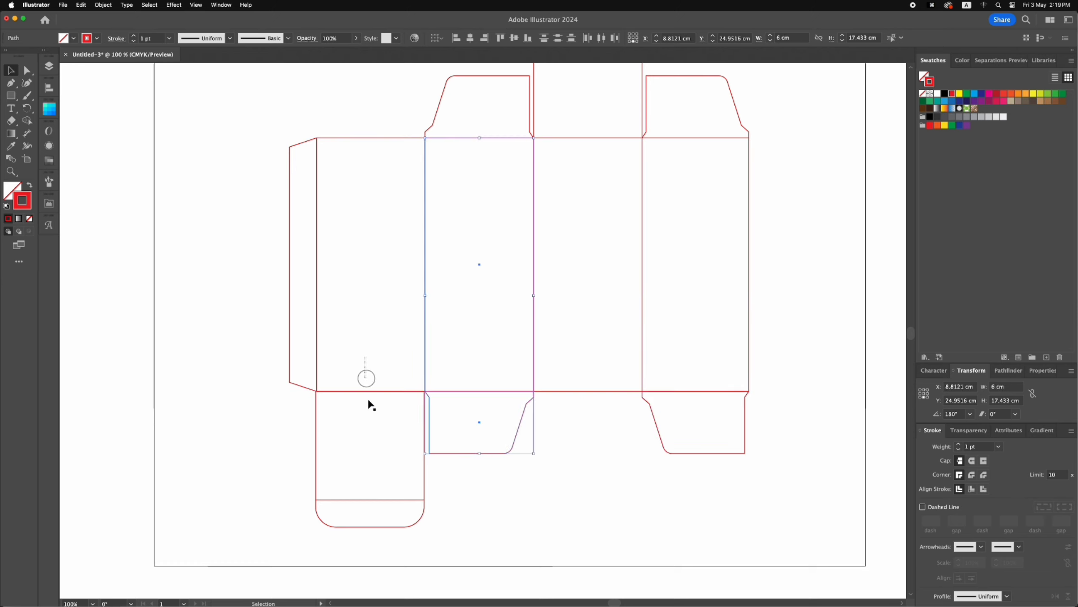
drag(368, 402, 388, 564)
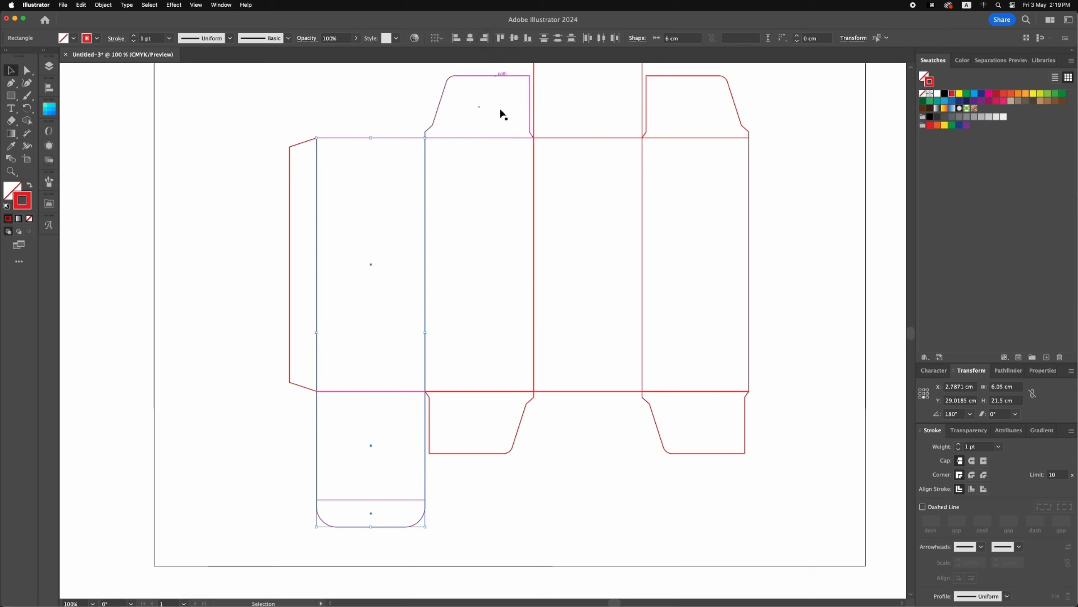
click(496, 248)
- Copy the whole dieline and paste the duplicate in place
key(super+minus)
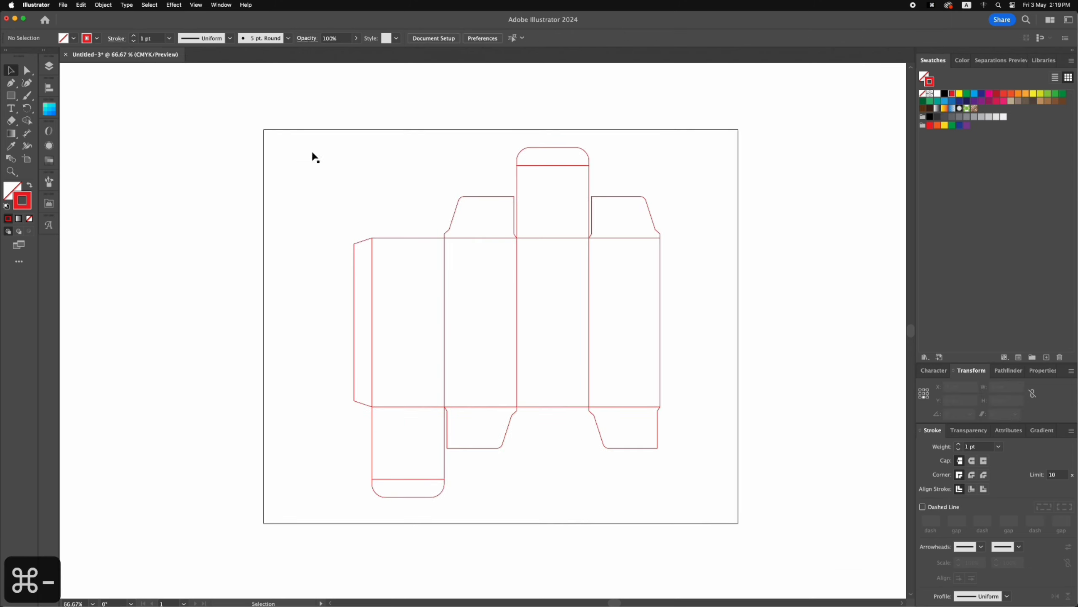
drag(297, 119, 737, 519)
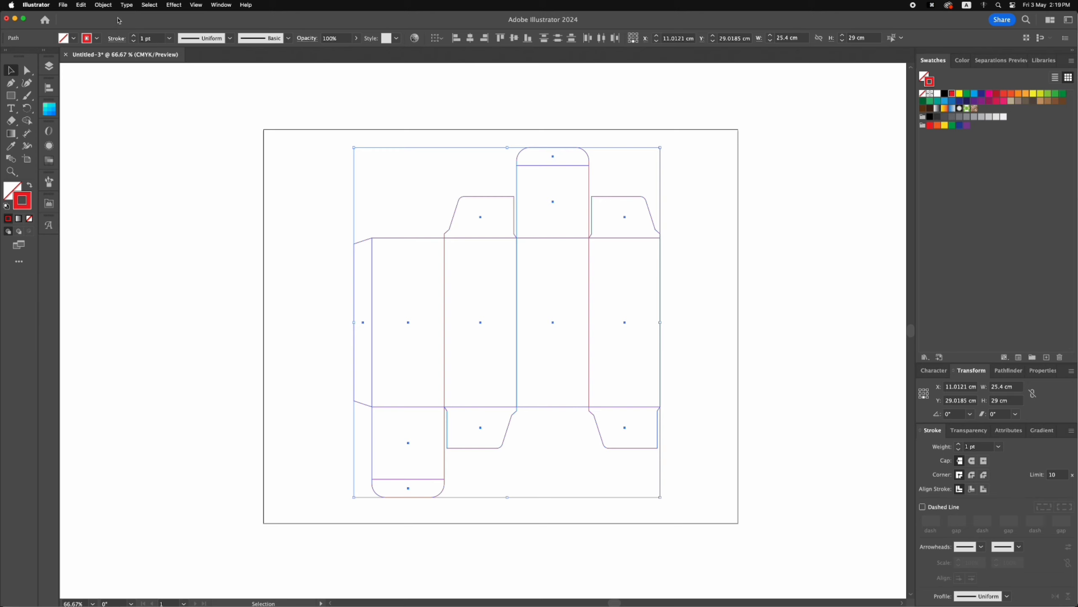
click(81, 4)
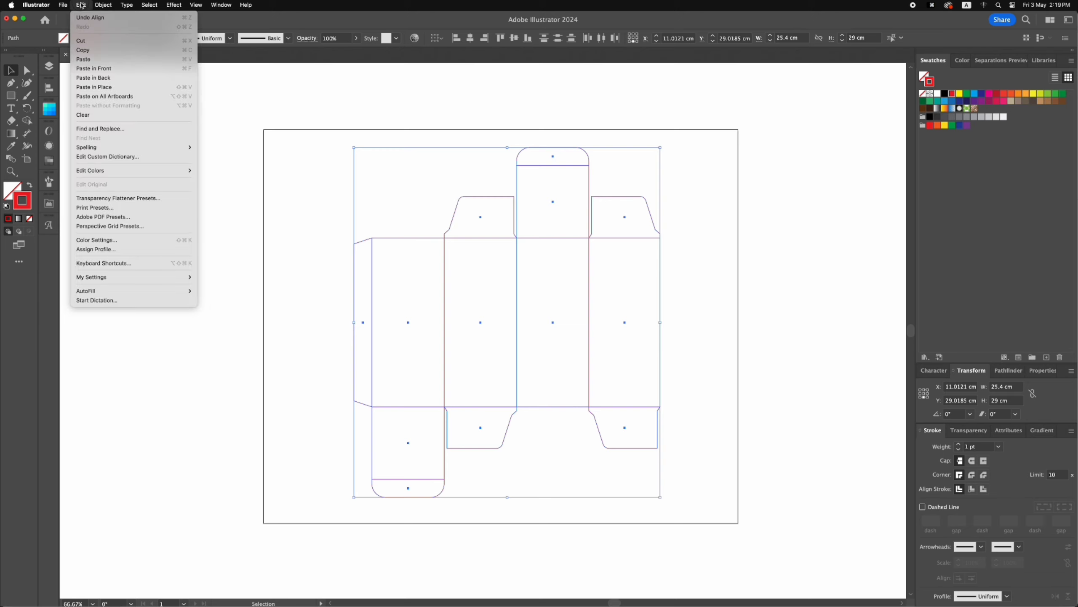
click(89, 50)
click(81, 4)
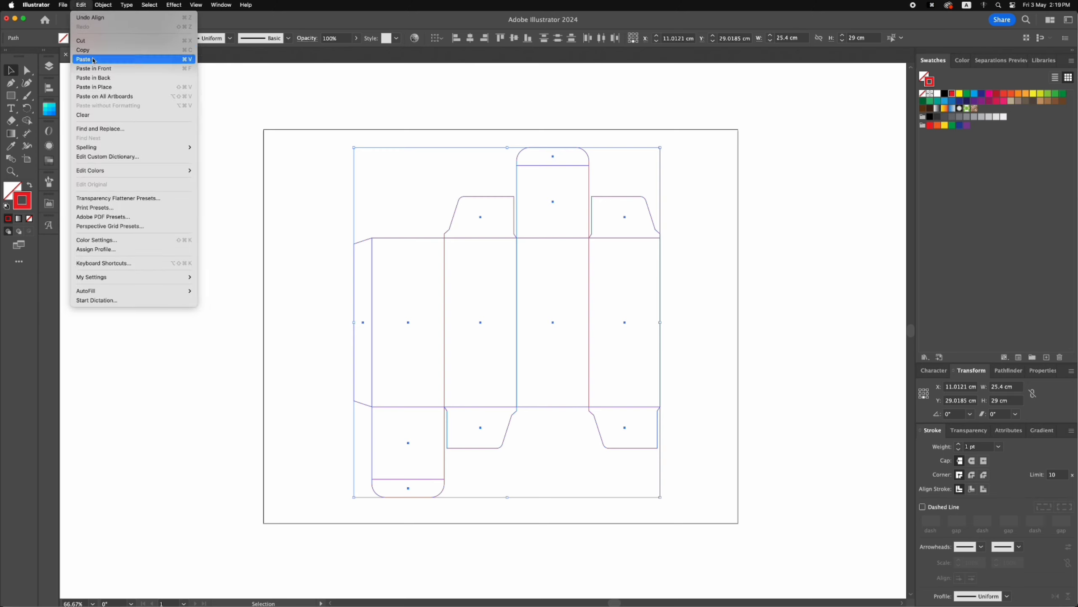
click(92, 87)
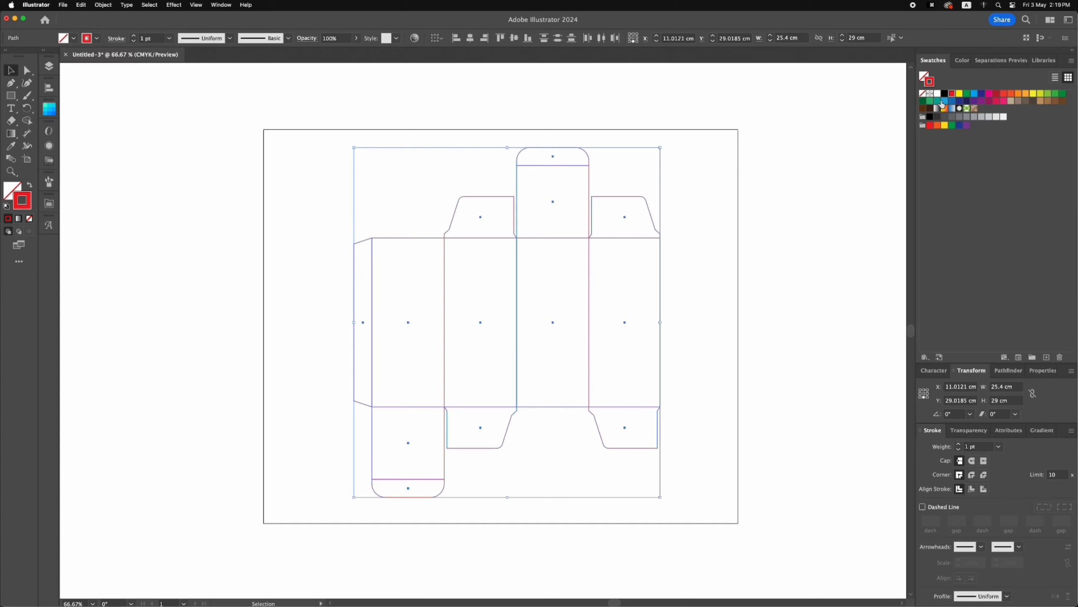
- Give the pasted dieline a black fill and a black 16 pt stroke with round caps and round joins
click(943, 94)
drag(927, 82, 923, 78)
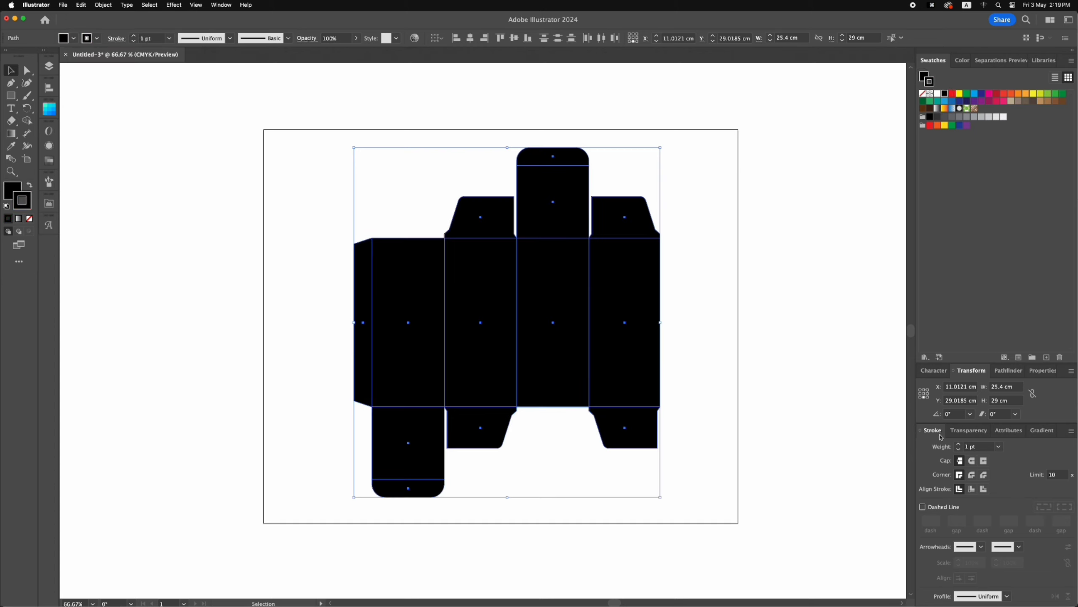
click(972, 461)
click(972, 475)
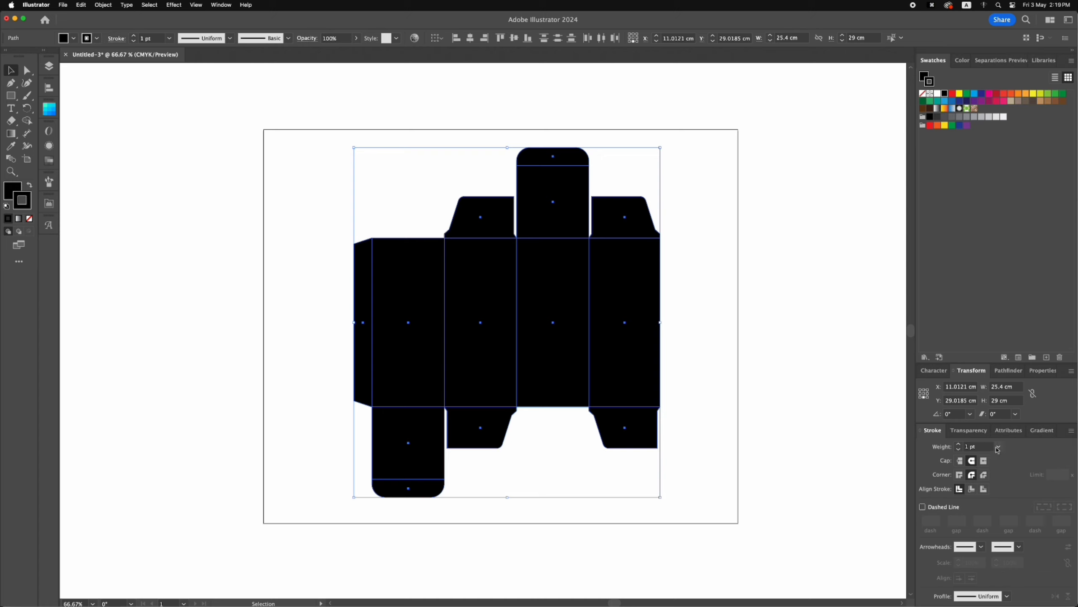
click(999, 446)
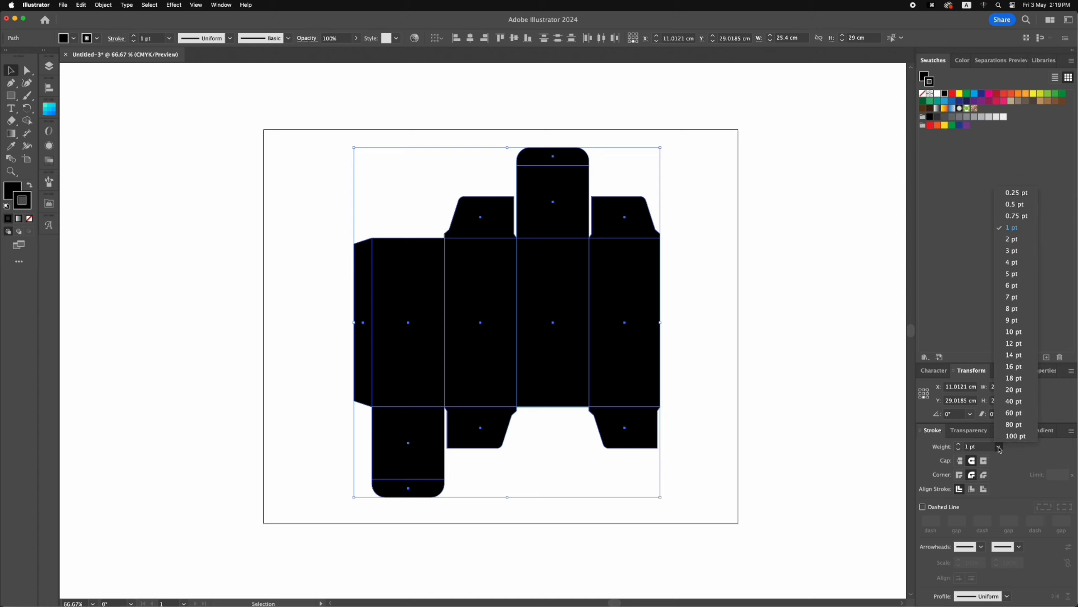
click(1011, 366)
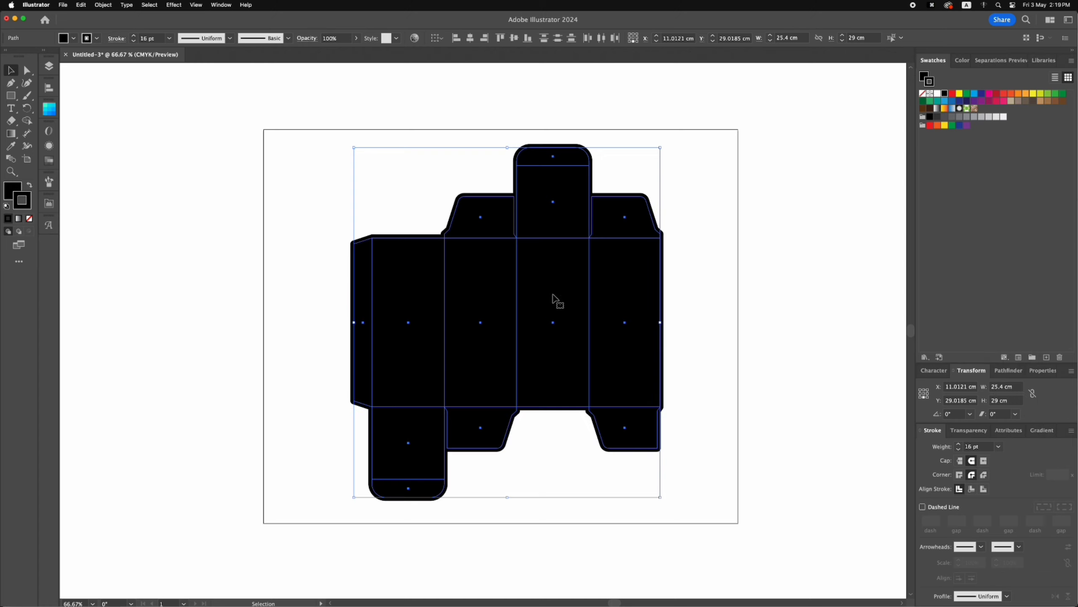
- Expand the black copy's fills and strokes and unite everything into one bleed silhouette
click(103, 4)
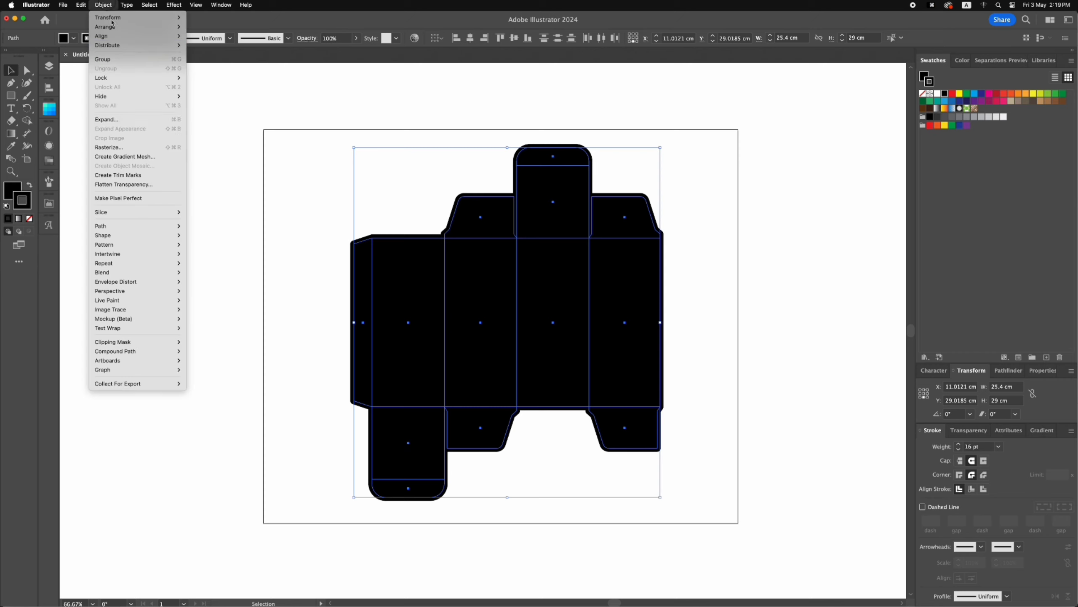
click(106, 119)
click(570, 373)
click(1008, 370)
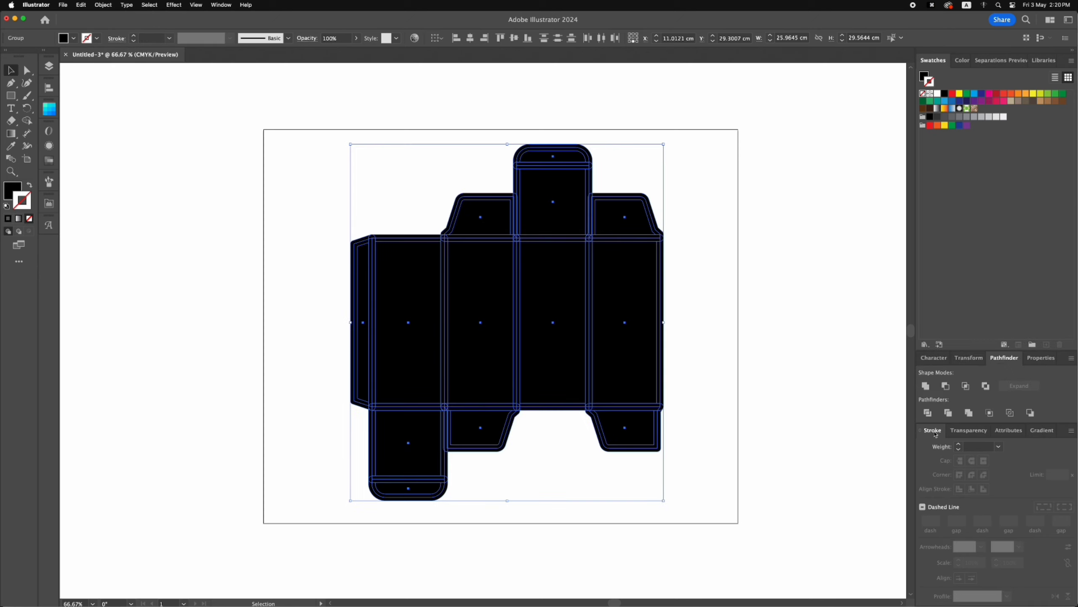
click(925, 387)
- Send the united bleed shape behind the red dieline
right_click(526, 293)
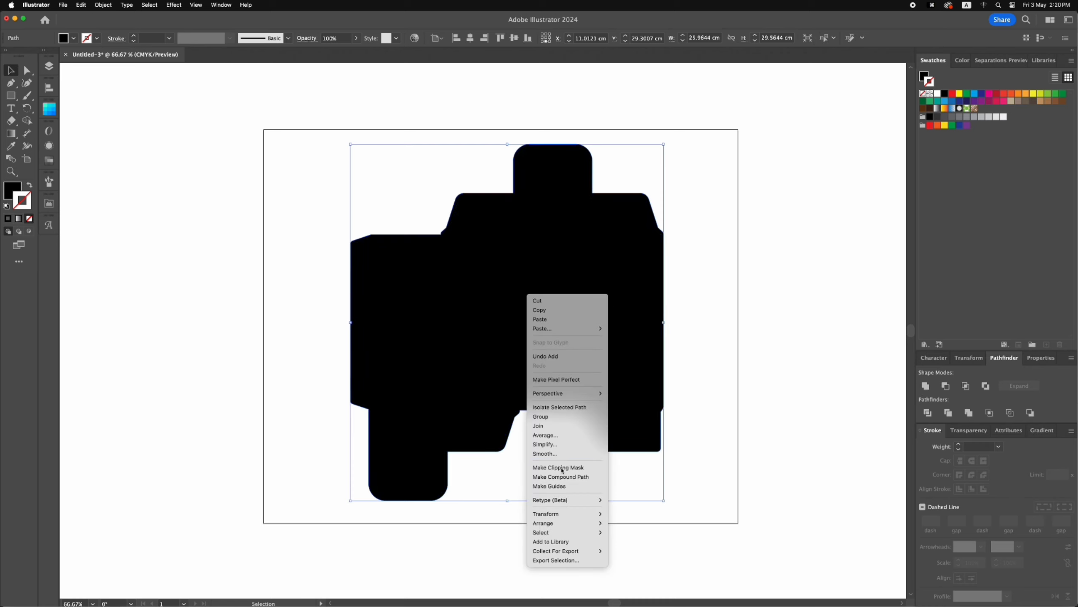
mouse_move(588, 526)
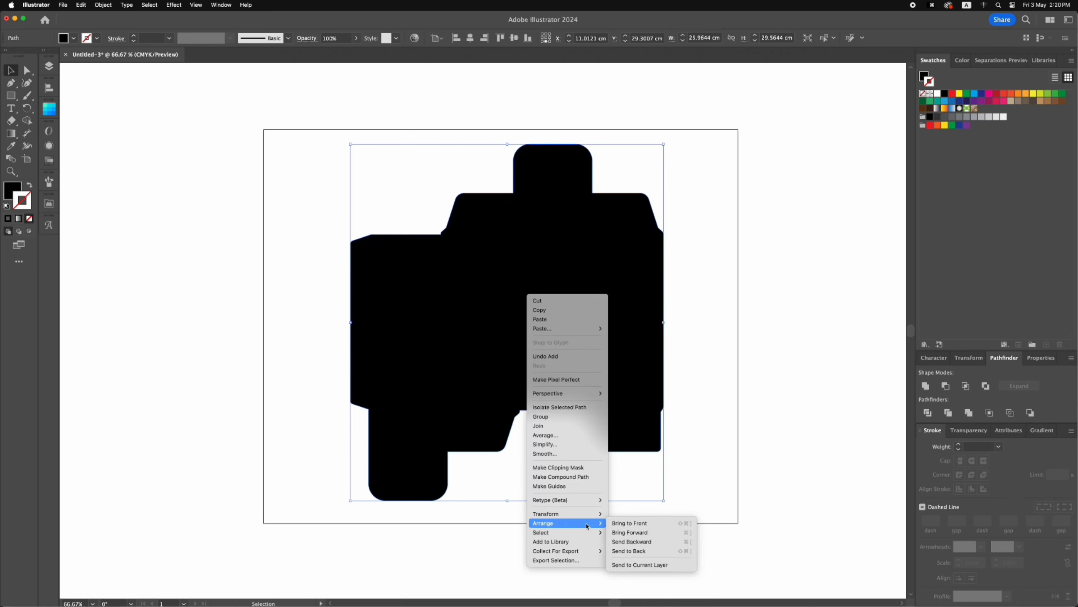
click(629, 550)
click(719, 320)
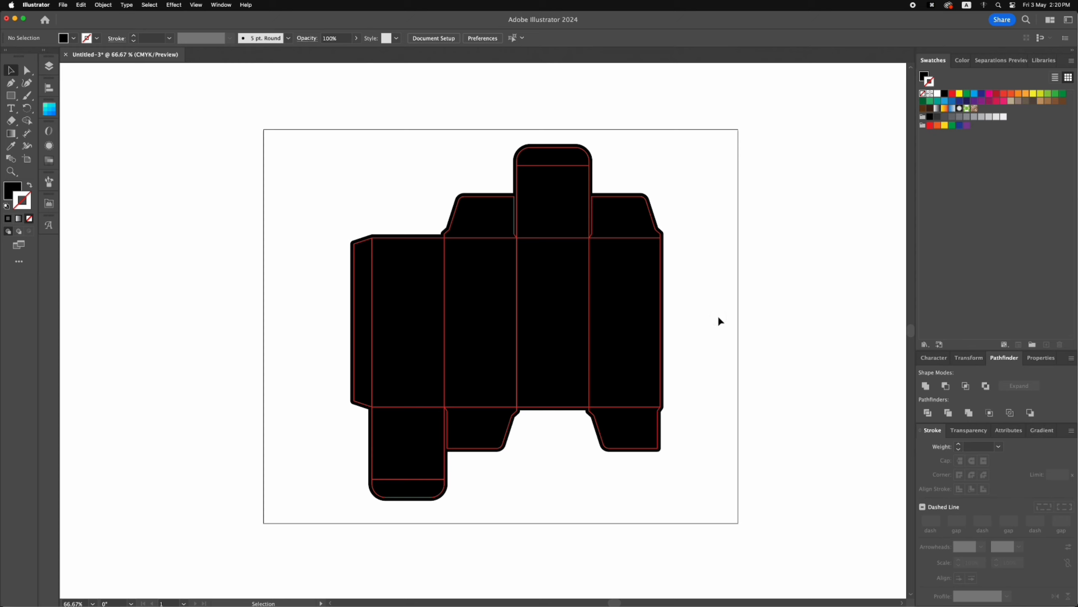
- Recolor the bleed shape light pink with 38% magenta and 0% cyan, yellow and black
key(super+0)
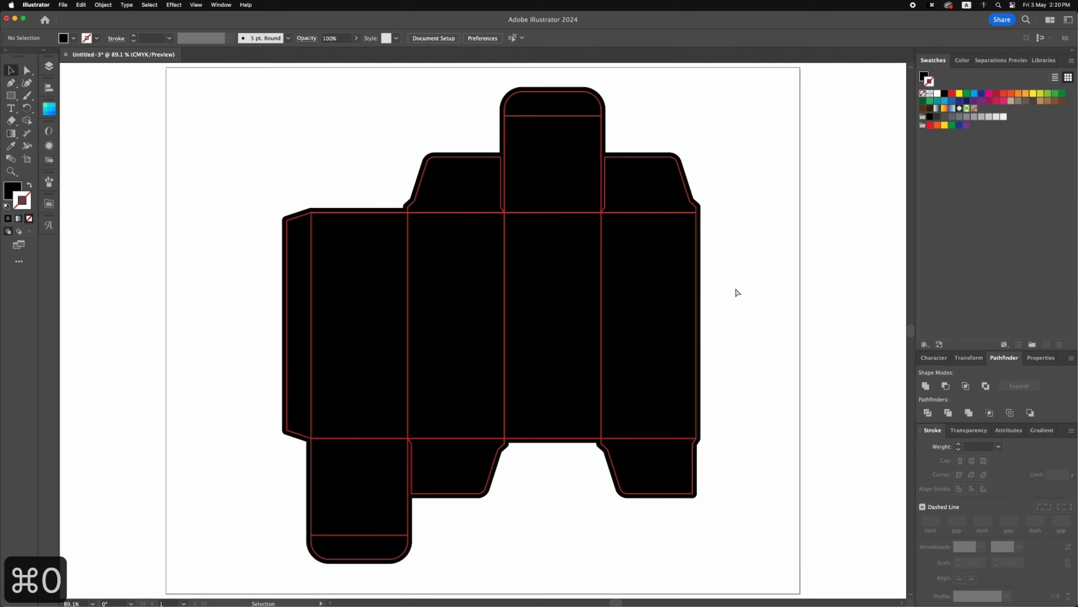
click(672, 280)
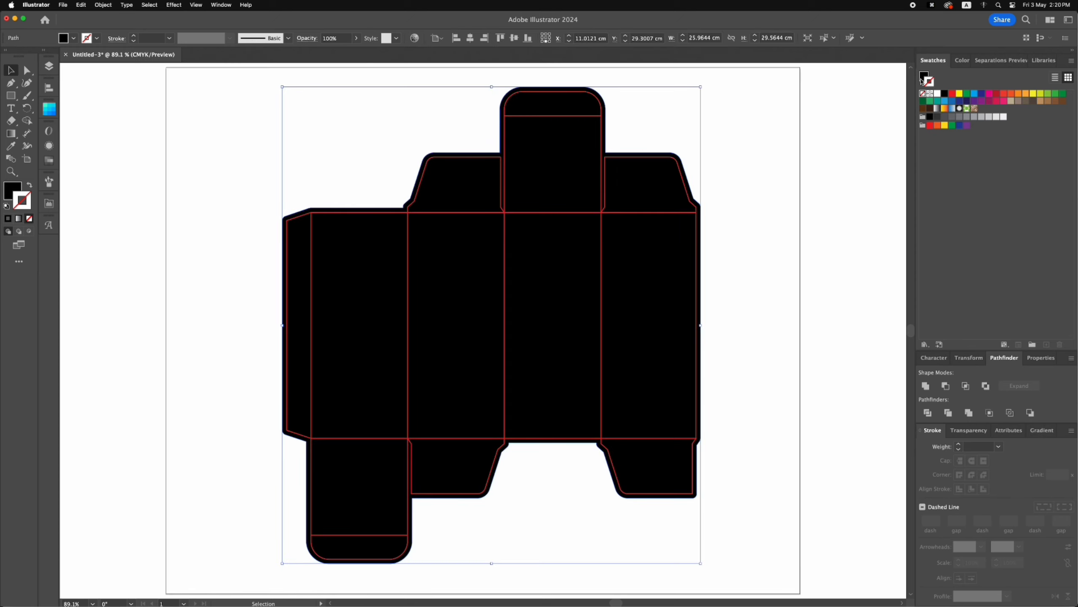
click(963, 61)
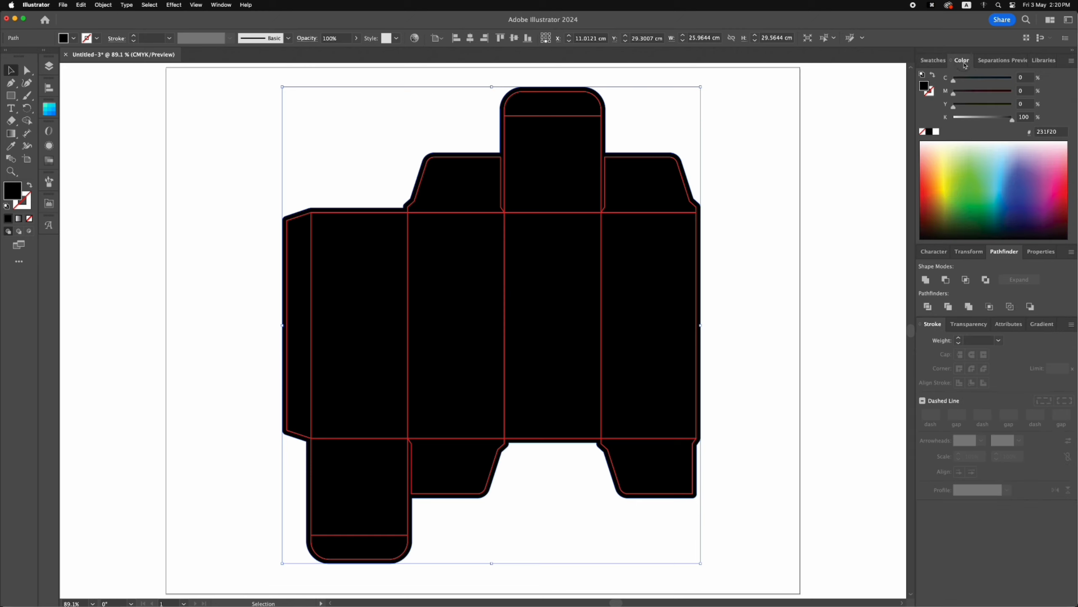
click(988, 119)
click(979, 92)
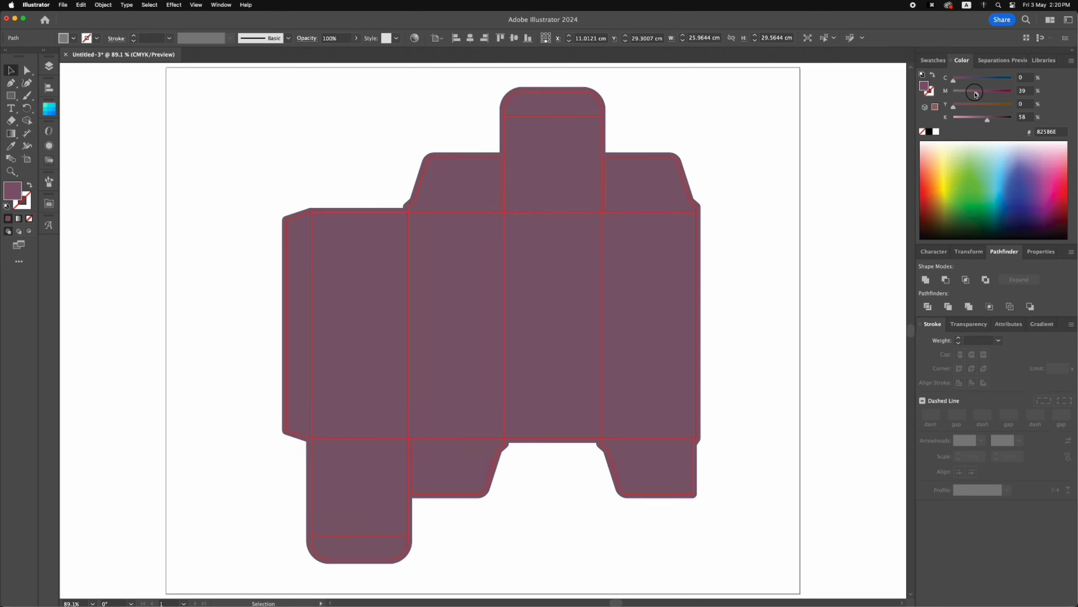
drag(987, 119, 954, 119)
click(975, 94)
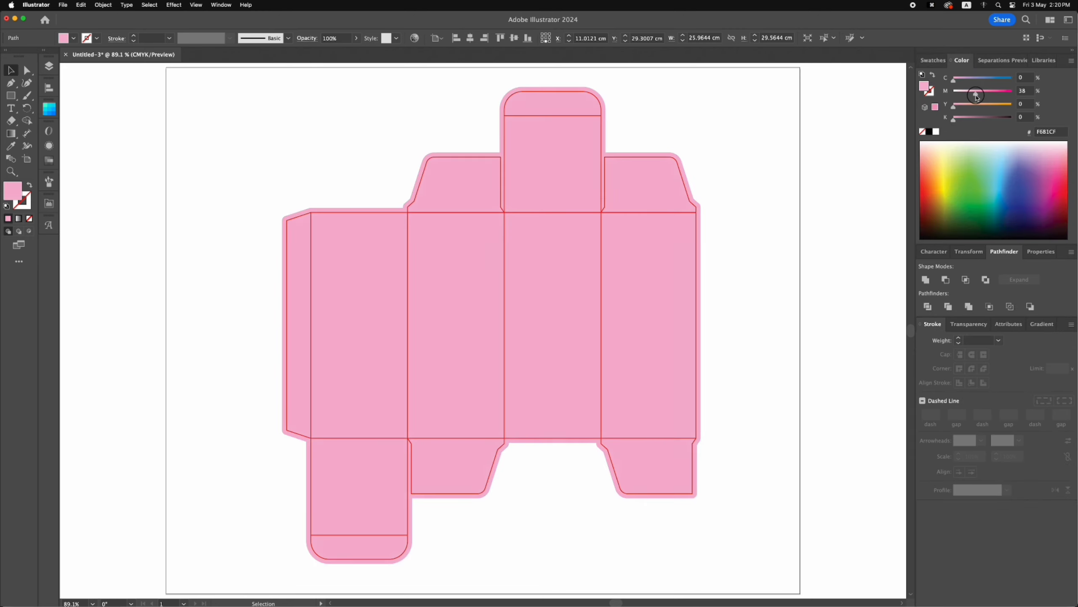
- Add 8% yellow to the pink bleed shape's fill
drag(956, 110, 961, 108)
click(785, 241)
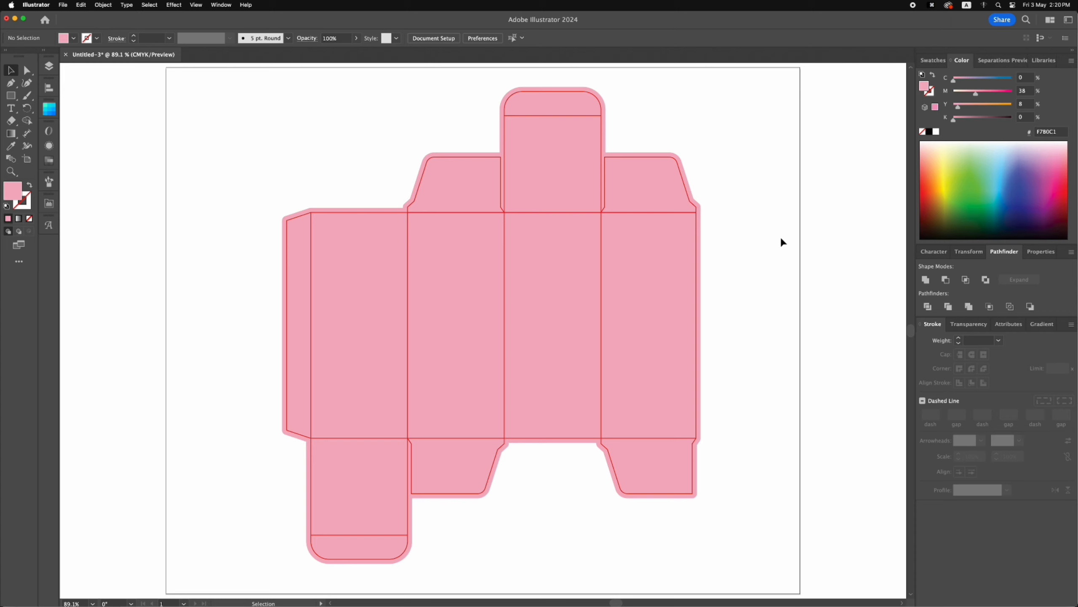
- Place a copy of the black brand logo from beside the artboard on the square closure panel at the dieline's upper end
key(super+minus)
key(super+minus)
key(super+minus)
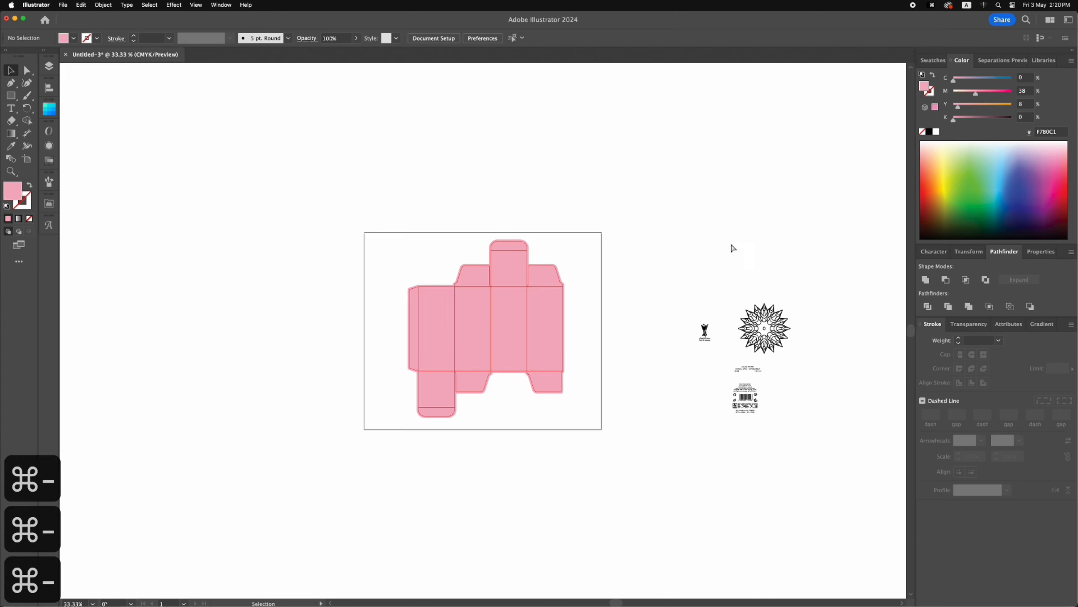
click(670, 240)
key(z)
drag(316, 197, 830, 481)
scroll(679, 299, left, 4)
scroll(679, 299, up, 1)
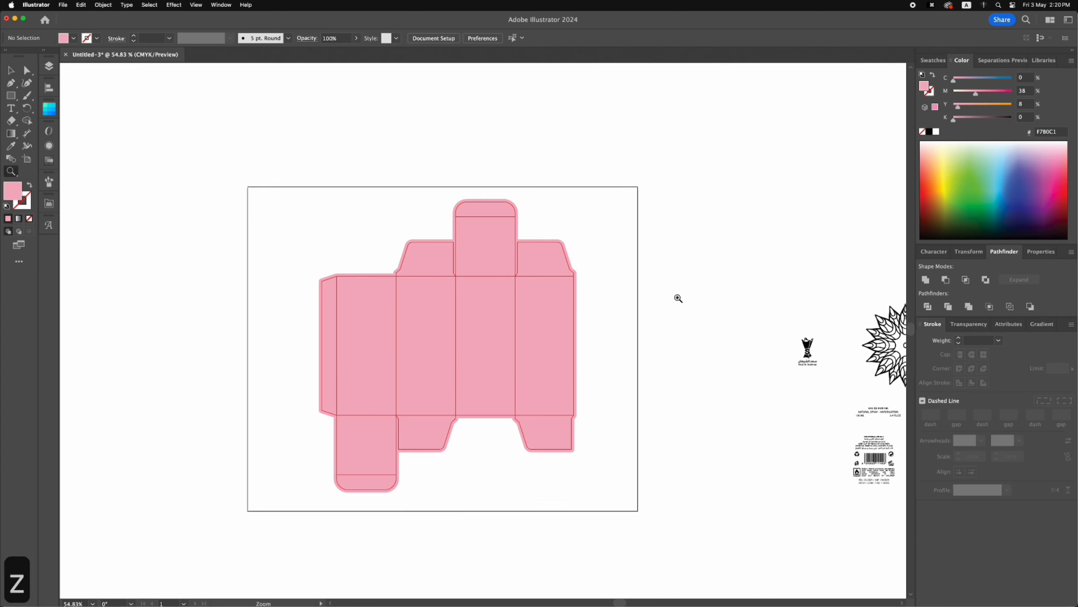
key(v)
drag(808, 355, 489, 253)
drag(600, 332, 598, 331)
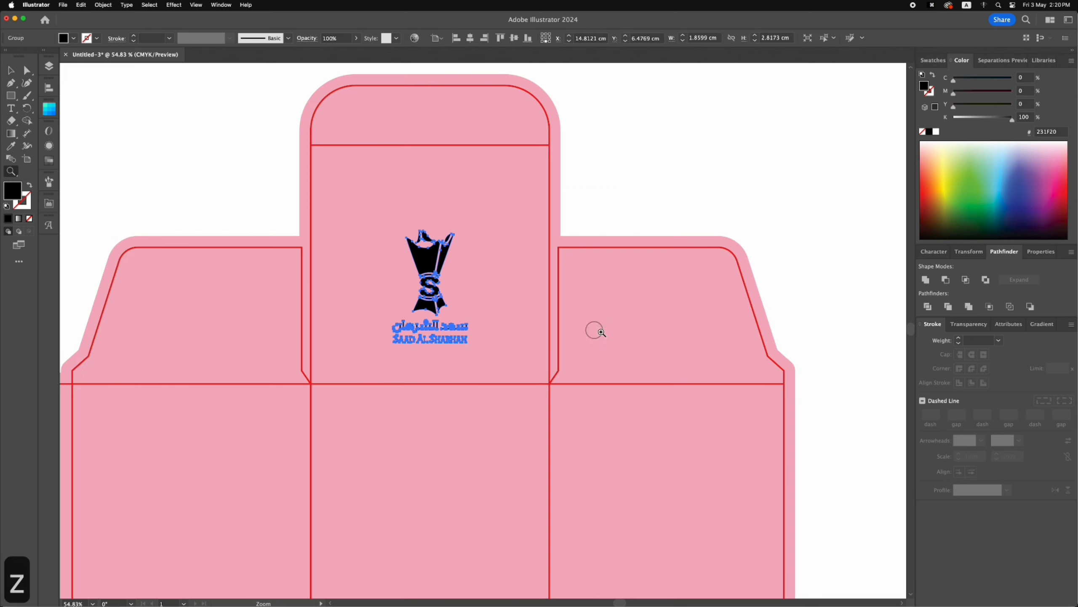
- Center the logo within the 6 × 6 cm upper closure panel
key(v)
click(551, 232)
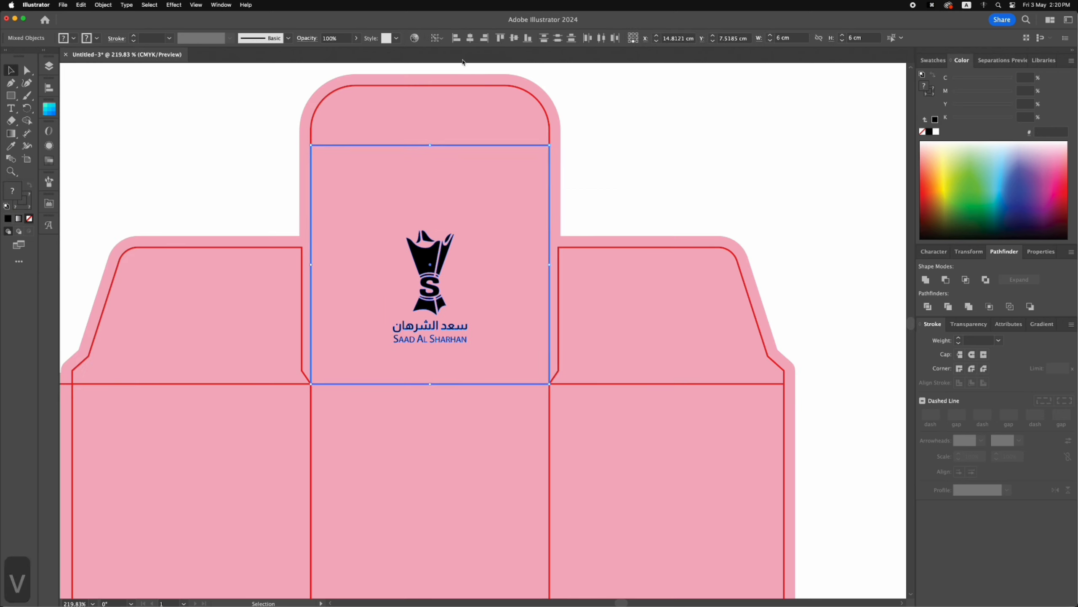
click(637, 169)
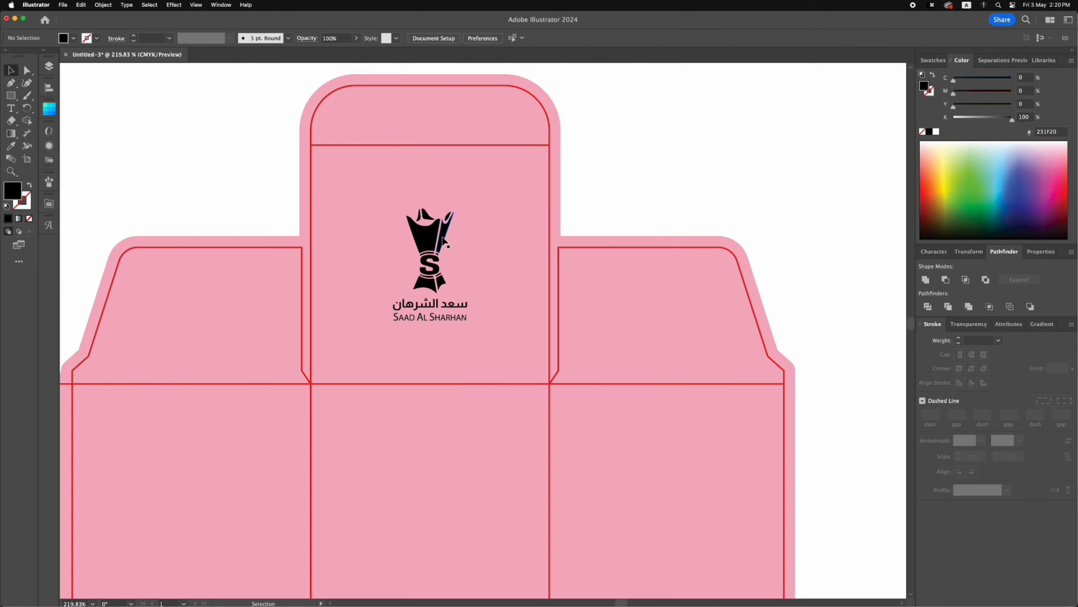
- Copy the logo to the lower part of the front panel and reduce it to about 1.48 × 2.25 cm
click(443, 241)
key(a)
key(super+0)
click(640, 132)
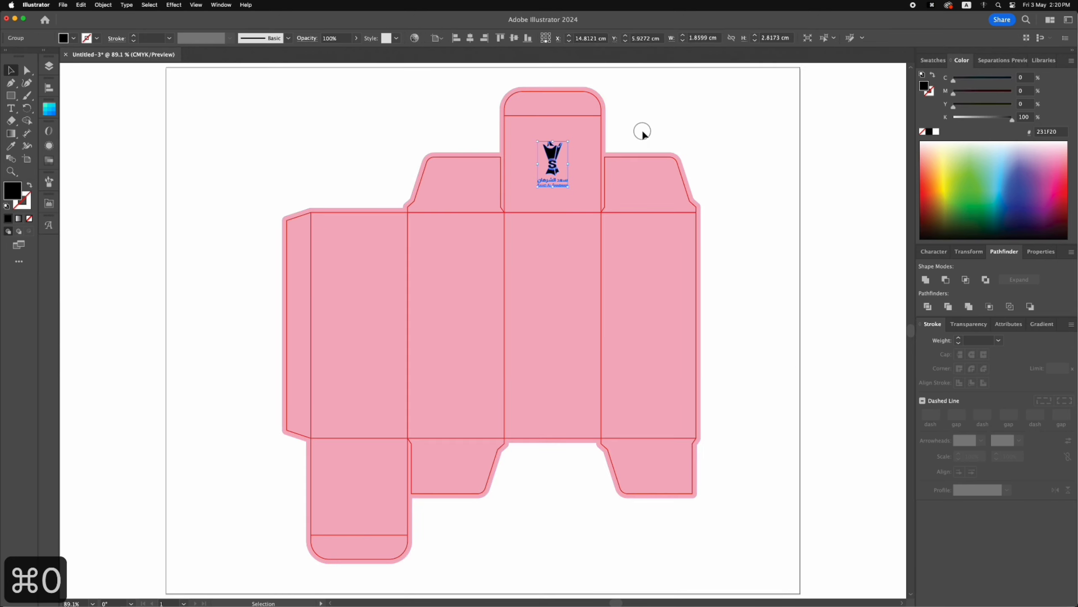
drag(560, 163, 553, 381)
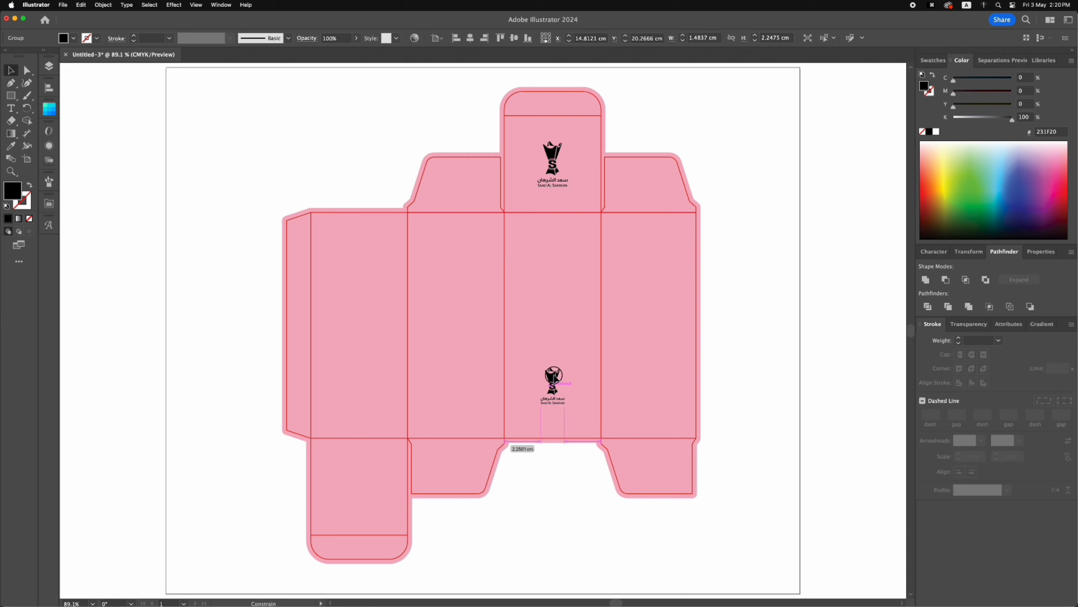
click(735, 363)
- Place a copy of the "EAU DE PARFUM" product text block beneath the logo on the front panel
scroll(734, 364, right, 10)
scroll(734, 363, down, 3)
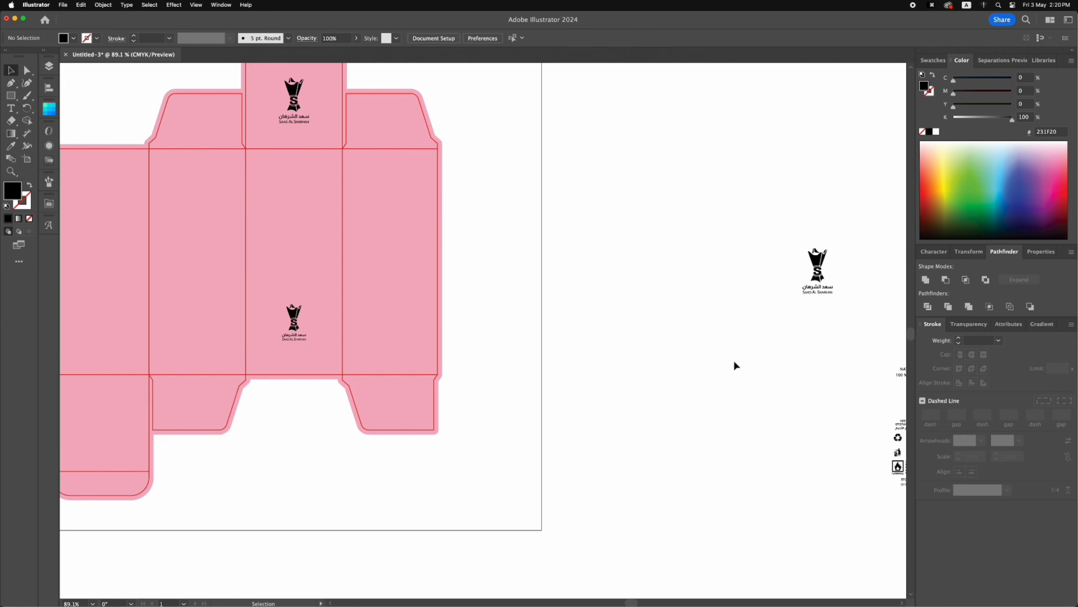
drag(860, 365, 222, 359)
key(z)
drag(132, 306, 375, 408)
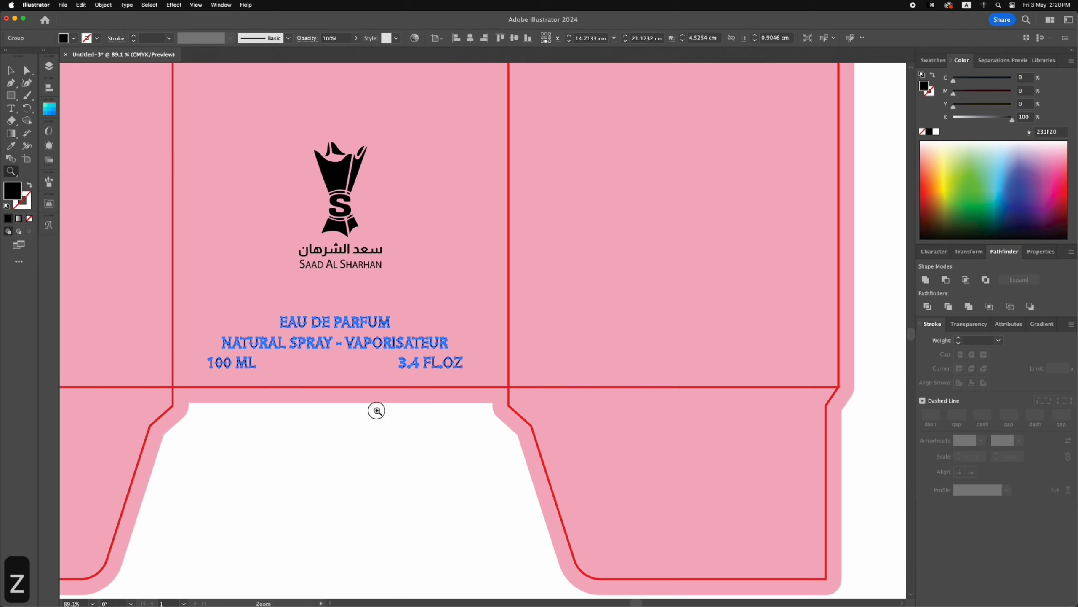
- Center the product text block horizontally on the front panel and scale it down to about 4.27 × 0.85 cm
key(v)
shift+click(380, 386)
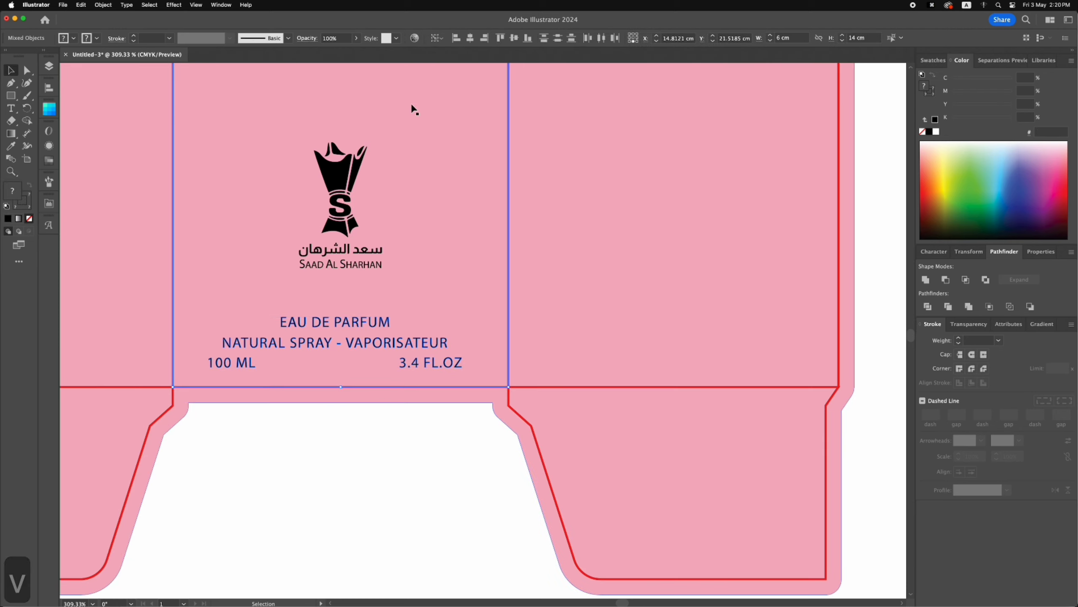
click(471, 39)
click(442, 450)
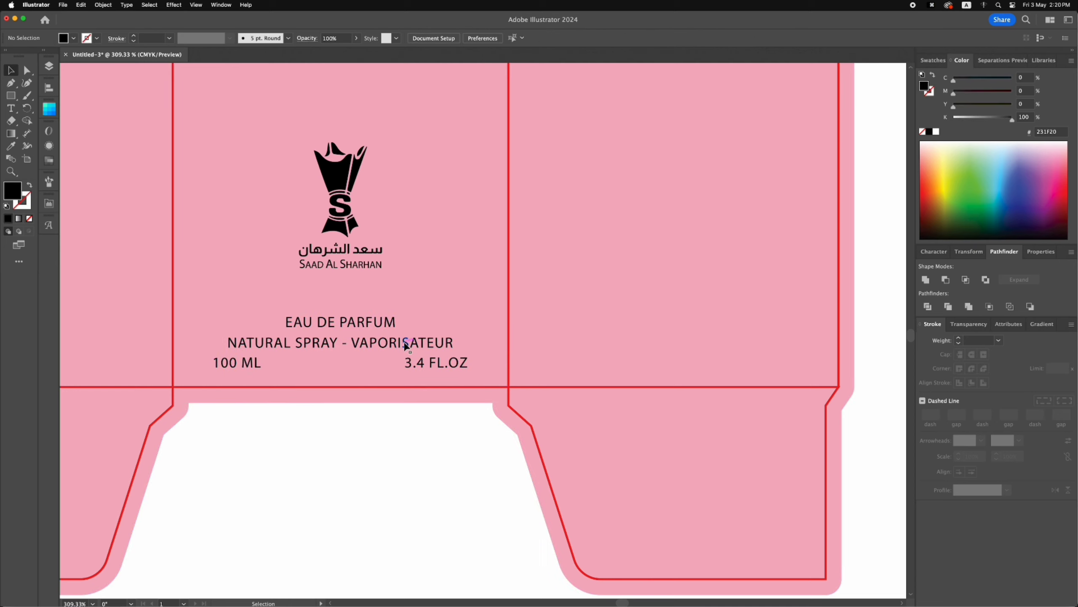
click(443, 348)
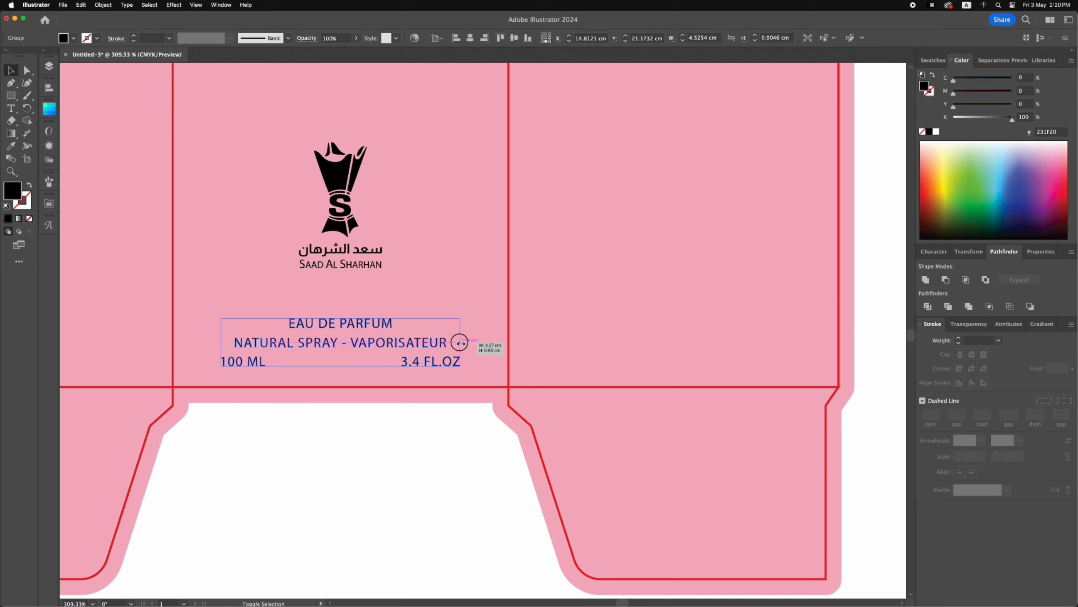
click(463, 455)
- Ungroup the mandala ornament beside the artboard
key(super+0)
scroll(686, 358, right, 10)
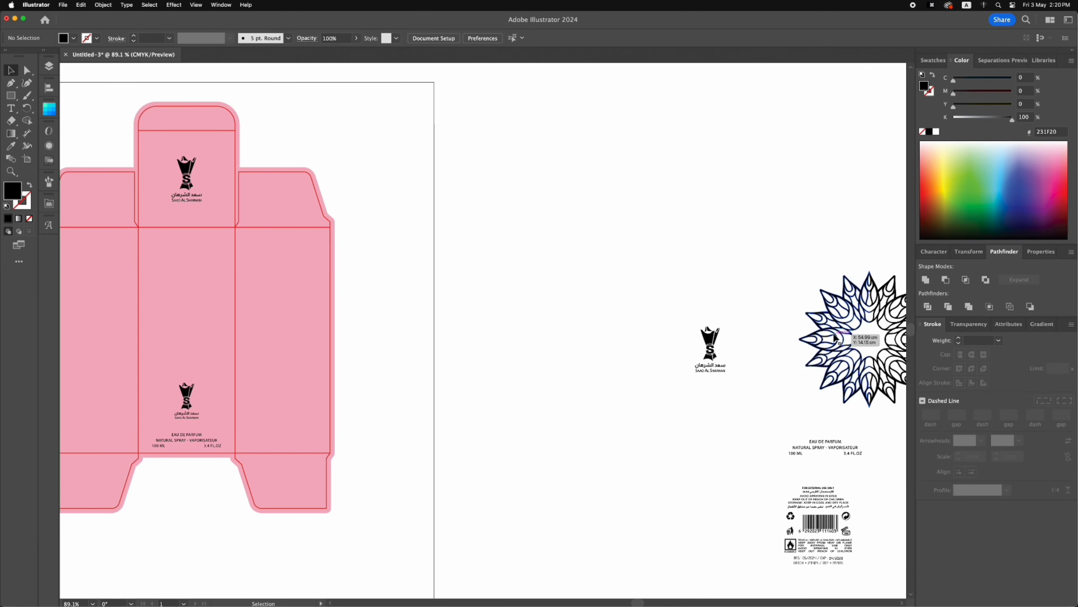
click(835, 338)
right_click(832, 335)
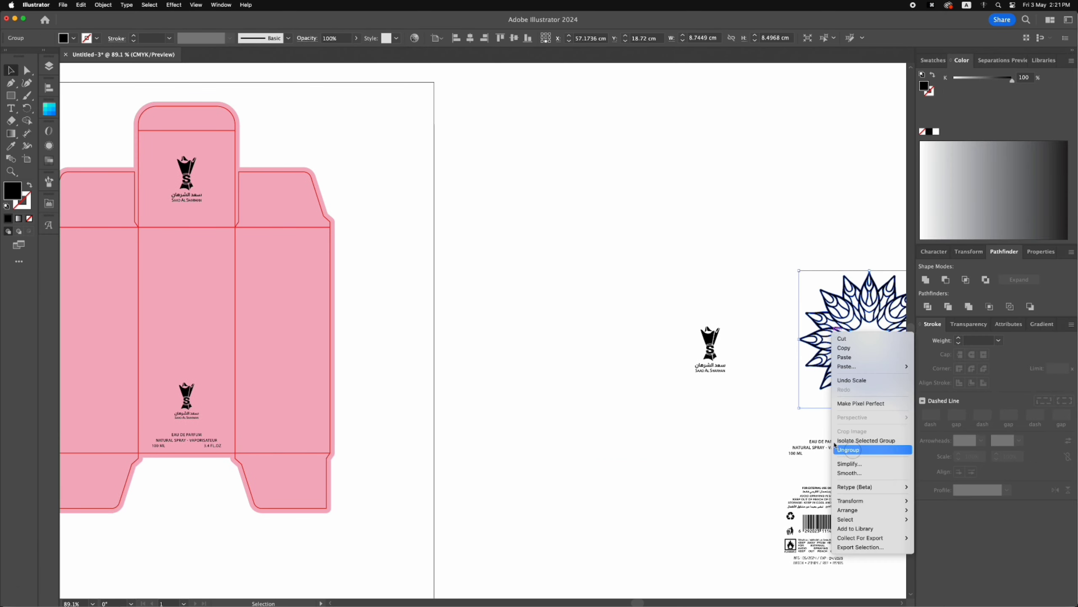
click(851, 449)
click(743, 415)
- Move the mandala's left half onto the side panel to the left of the front panel
click(838, 335)
drag(837, 332, 181, 371)
scroll(199, 365, left, 5)
drag(336, 350, 244, 335)
key(super+z)
drag(349, 349, 260, 337)
- Align the half mandala to the right edge of its side panel
shift+click(282, 226)
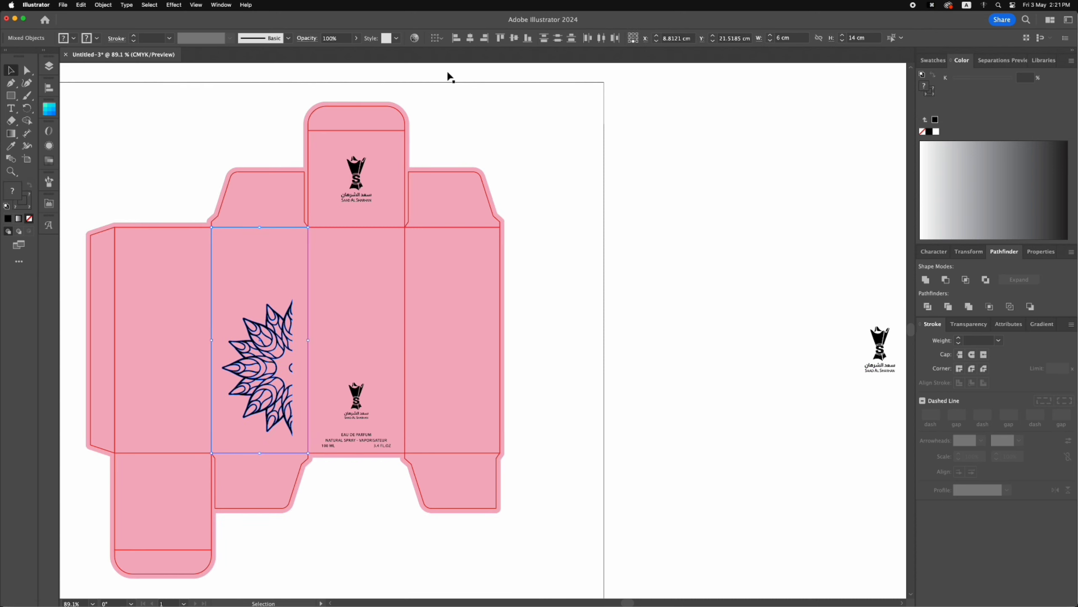
click(484, 38)
click(645, 277)
- Place a flipped copy of the half mandala higher on the side panel right of the front, aligned to that panel's left edge
scroll(645, 276, left, 3)
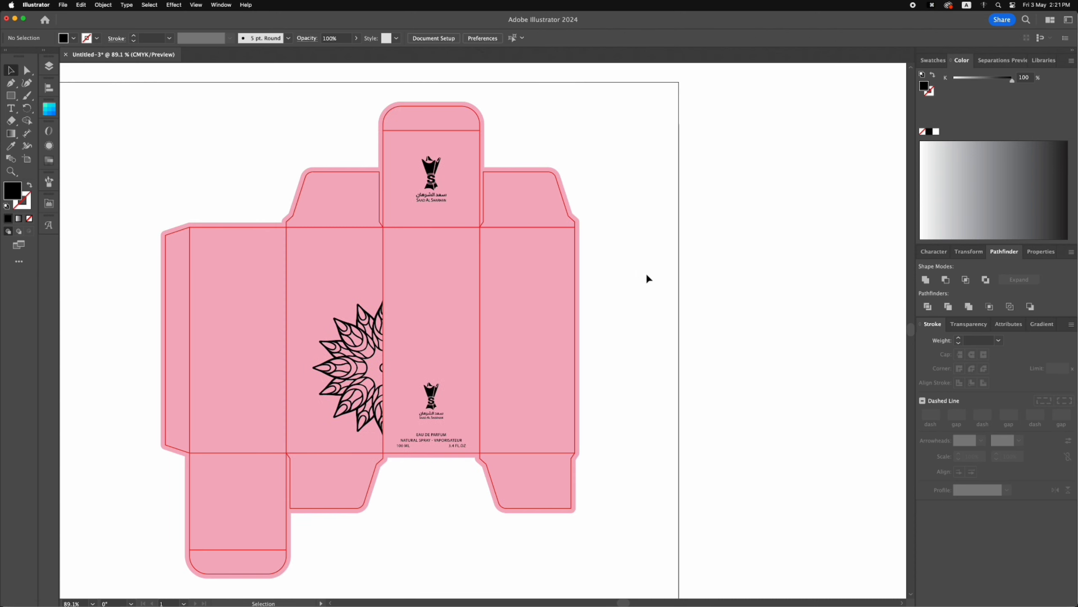
click(366, 342)
drag(368, 342, 571, 260)
key(v)
shift+click(576, 254)
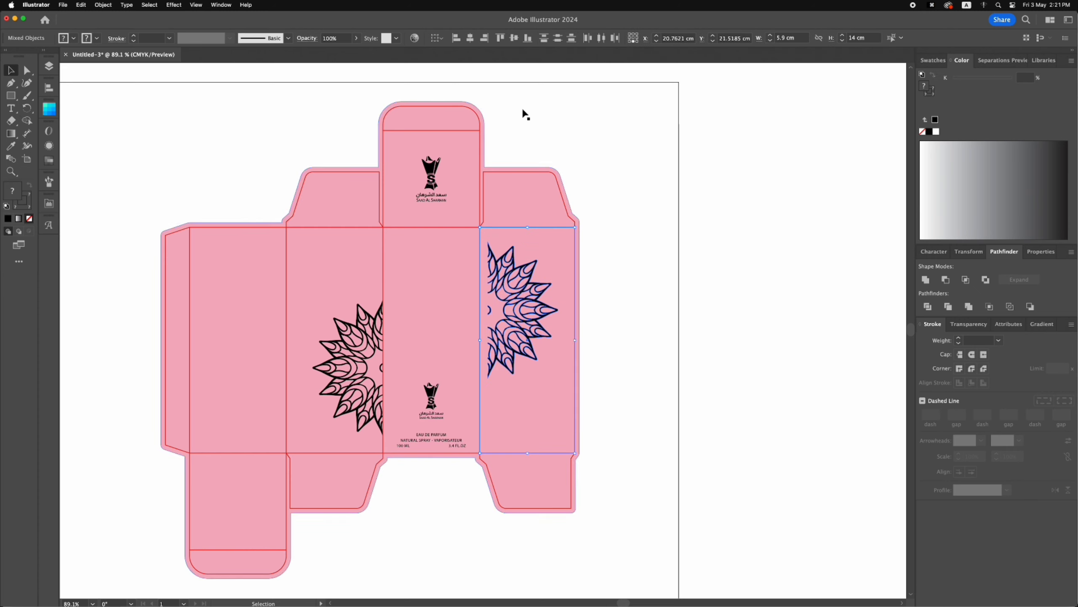
click(457, 40)
click(654, 176)
- Group the two half mandalas and center the group vertically on the 14 cm side panel
click(526, 280)
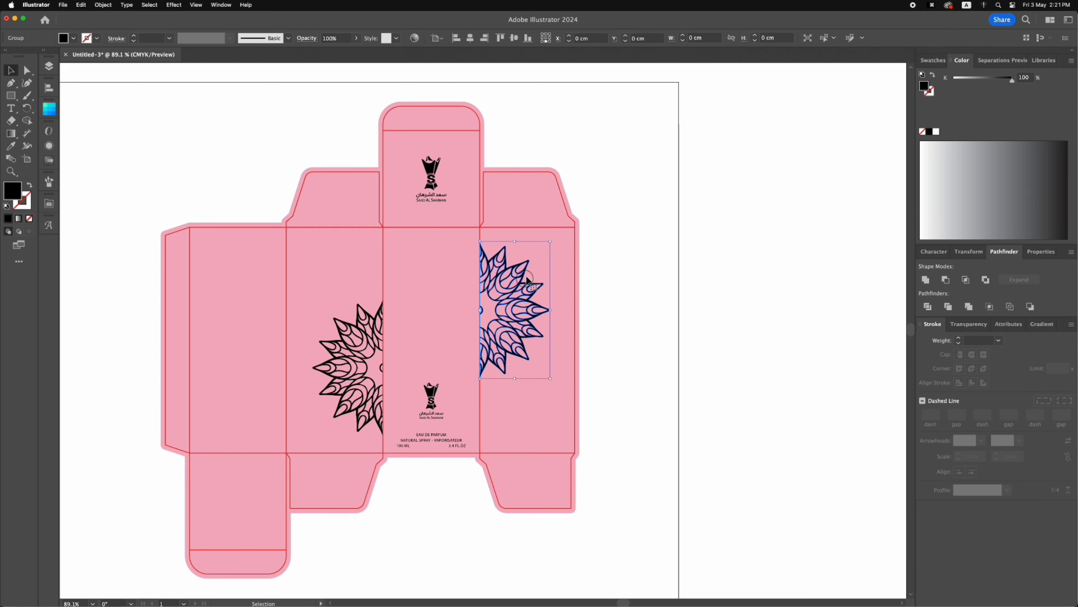
shift+click(362, 332)
right_click(357, 325)
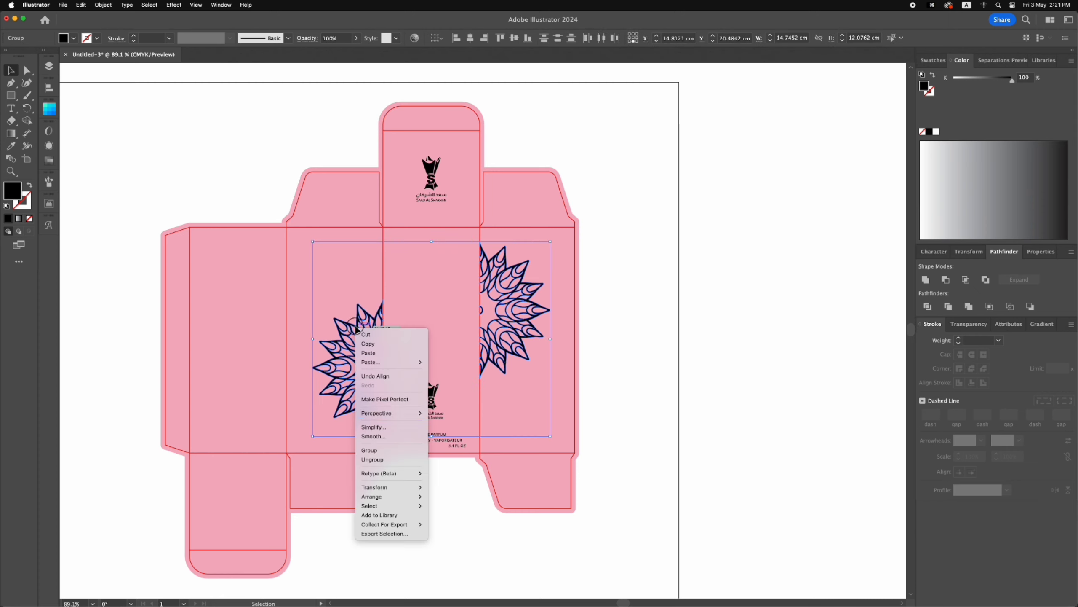
click(378, 452)
shift+click(576, 299)
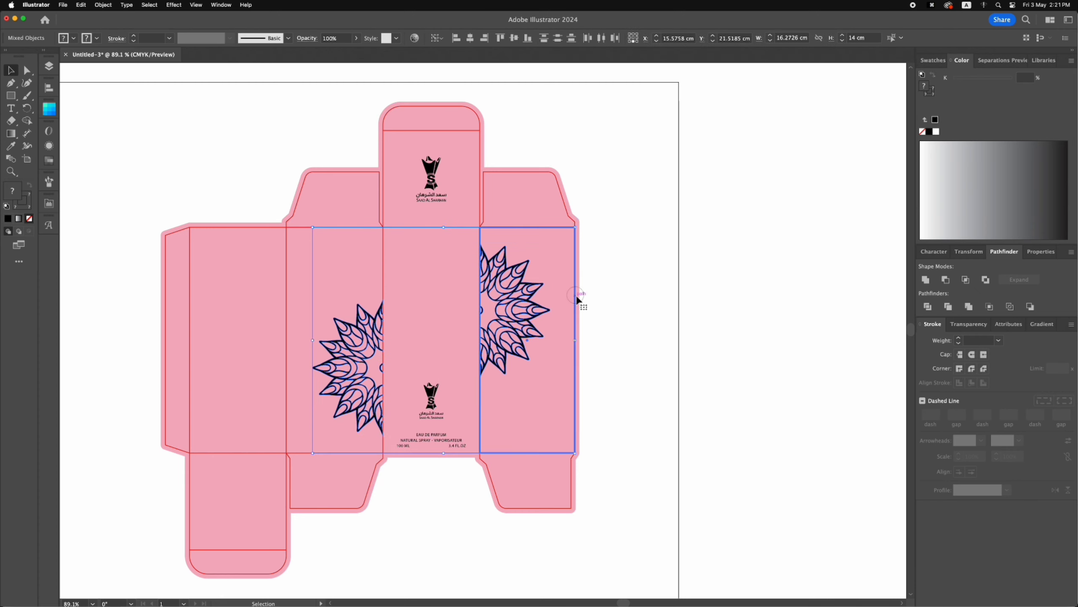
click(515, 38)
click(627, 171)
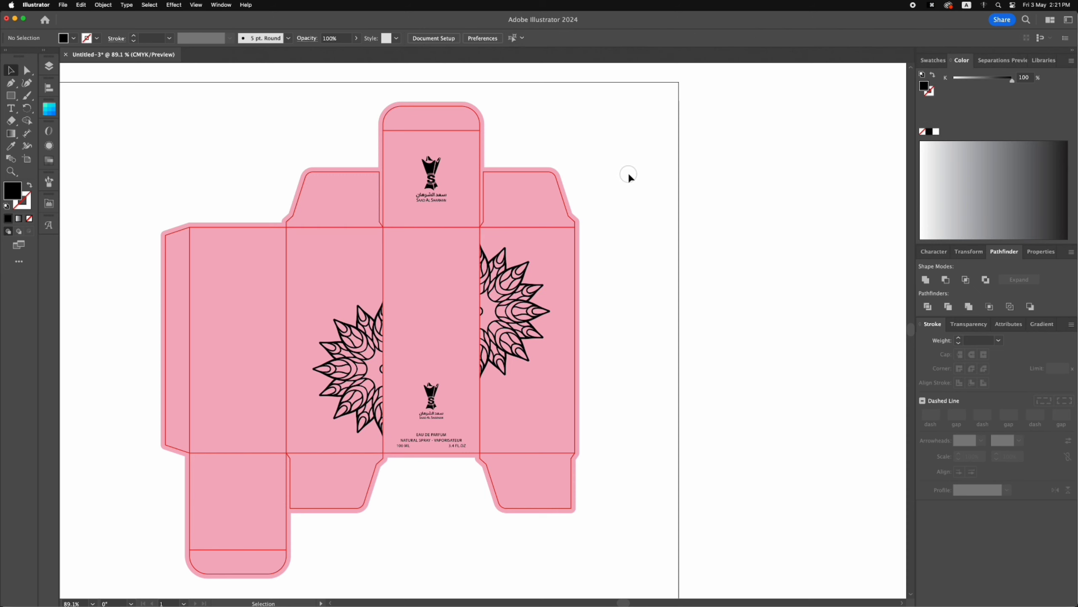
- Copy the barcode and warning text block onto the square closure panel at the dieline's lower end and center it there
scroll(627, 171, right, 2)
key(super+minus)
key(super+minus)
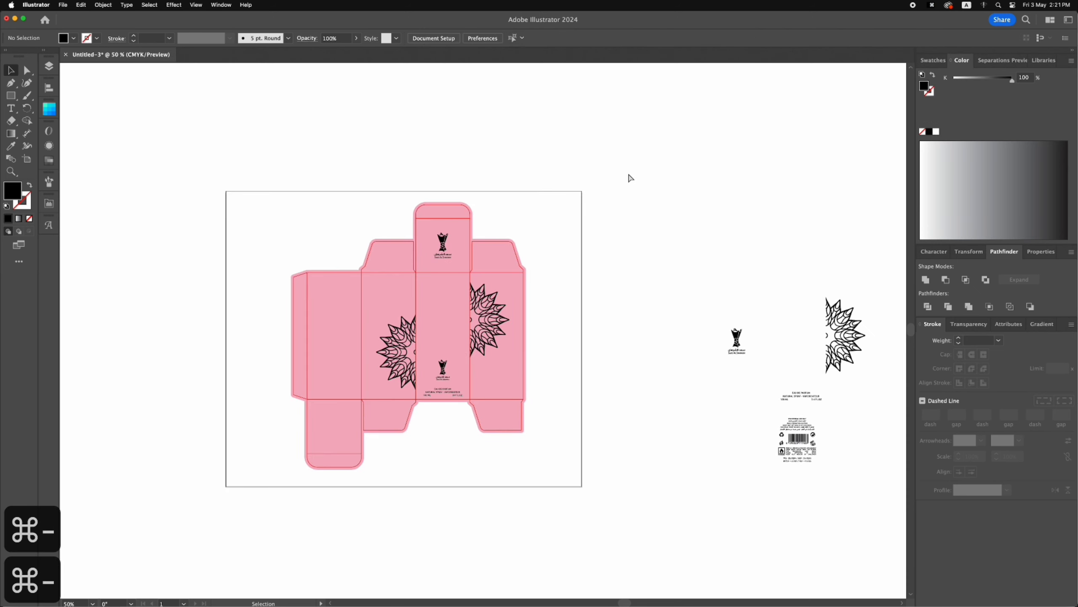
drag(797, 431, 336, 422)
key(z)
drag(344, 528, 643, 539)
key(v)
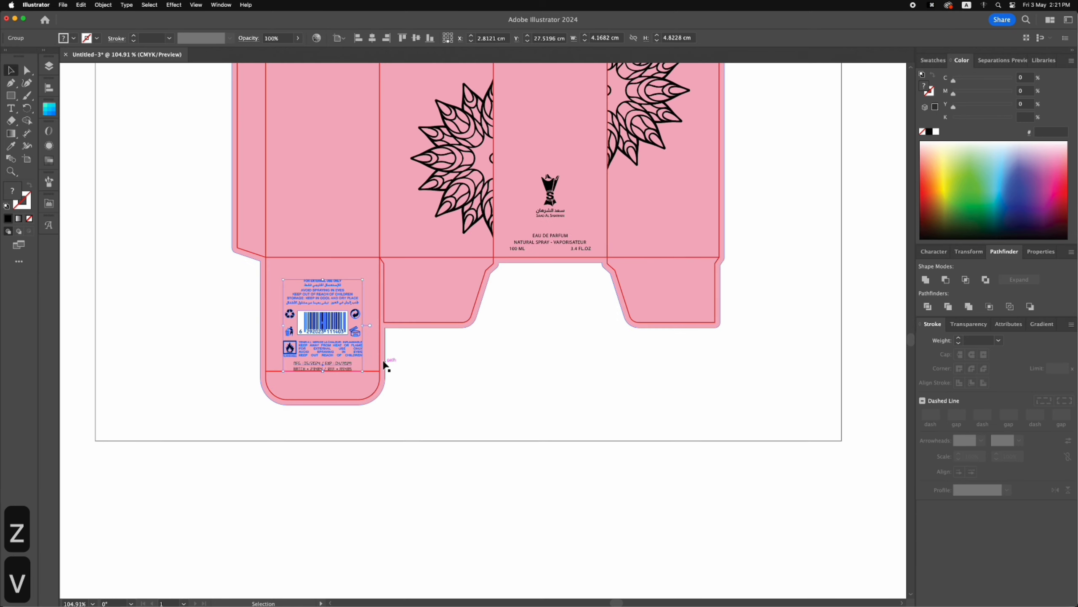
shift+click(381, 361)
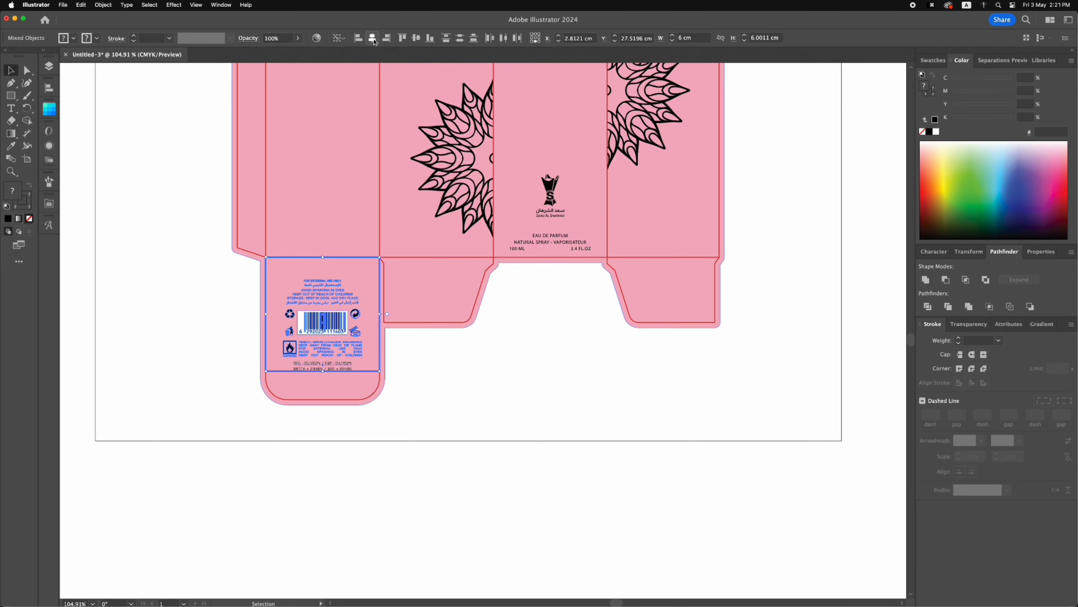
click(551, 324)
- Add the two-line title "MUSK" / "ROMAAN" in the upper half of the front panel
scroll(551, 325, up, 10)
scroll(550, 326, left, 2)
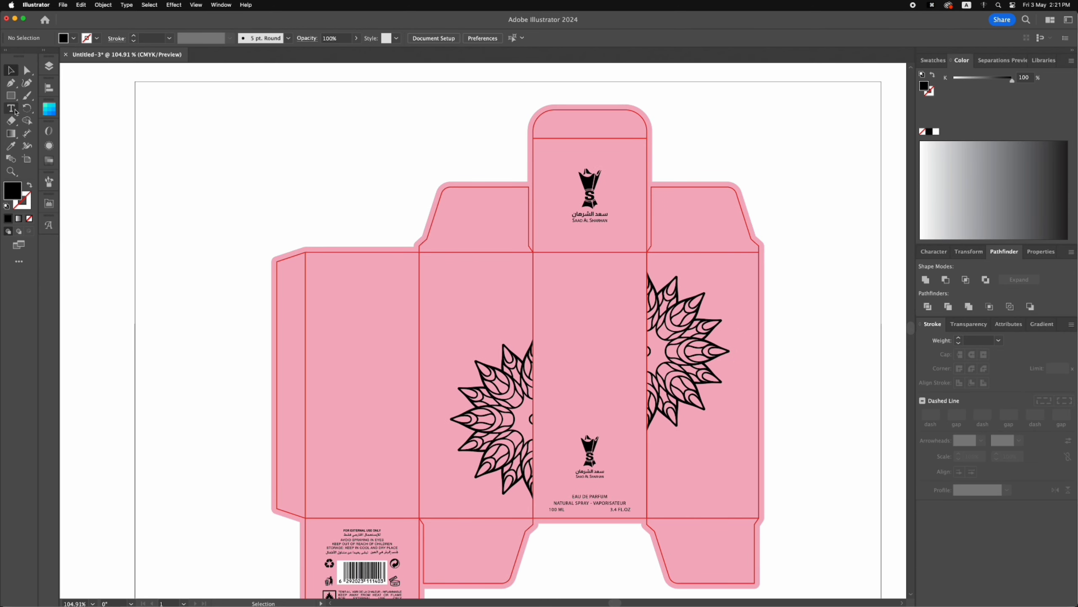
click(11, 109)
click(565, 312)
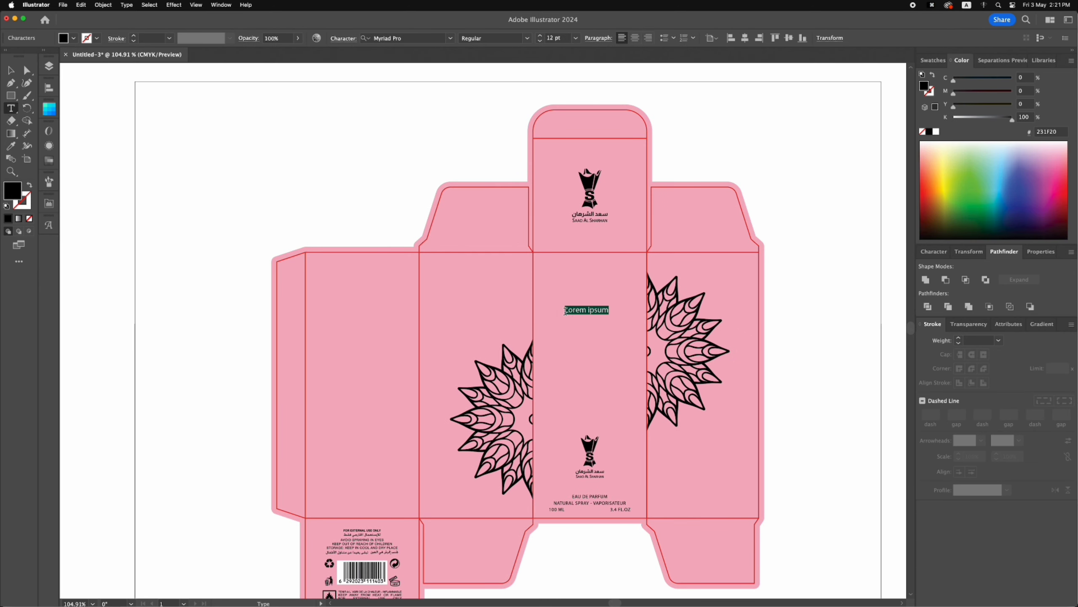
text(MUSK)
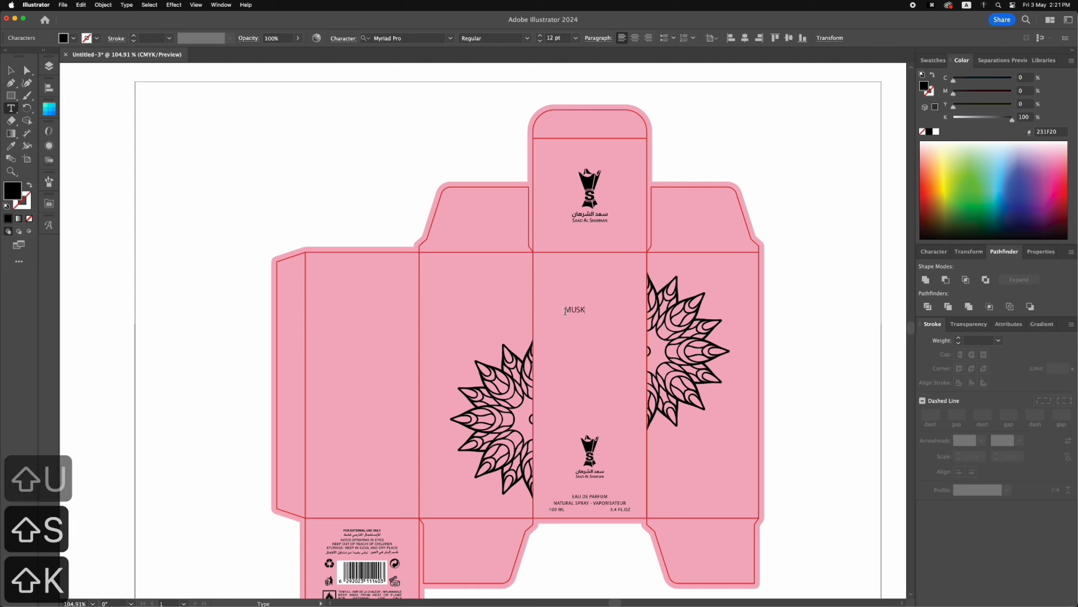
key(Return)
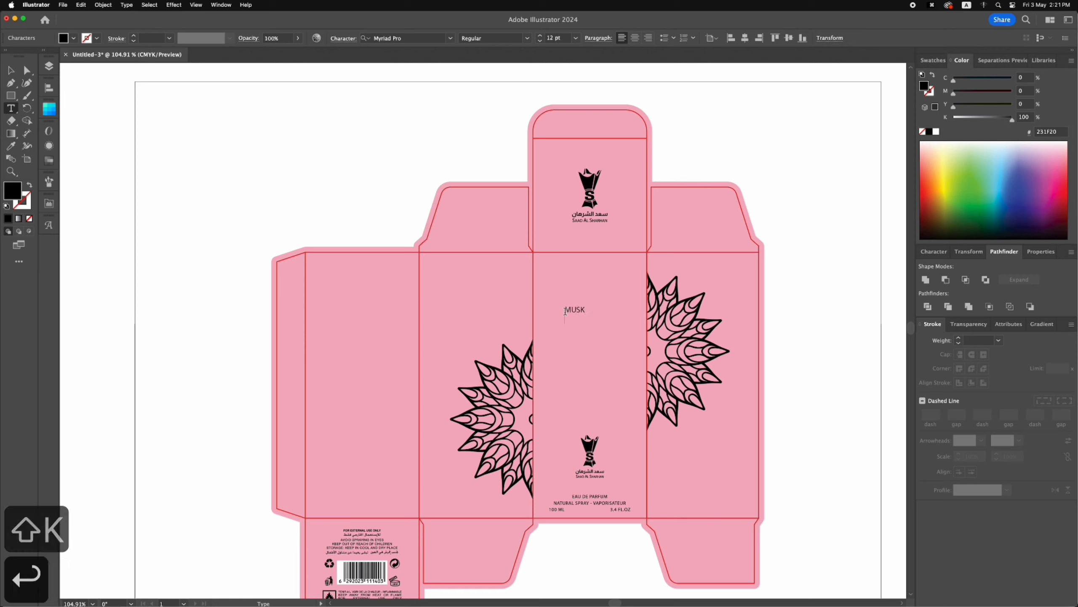
text(R)
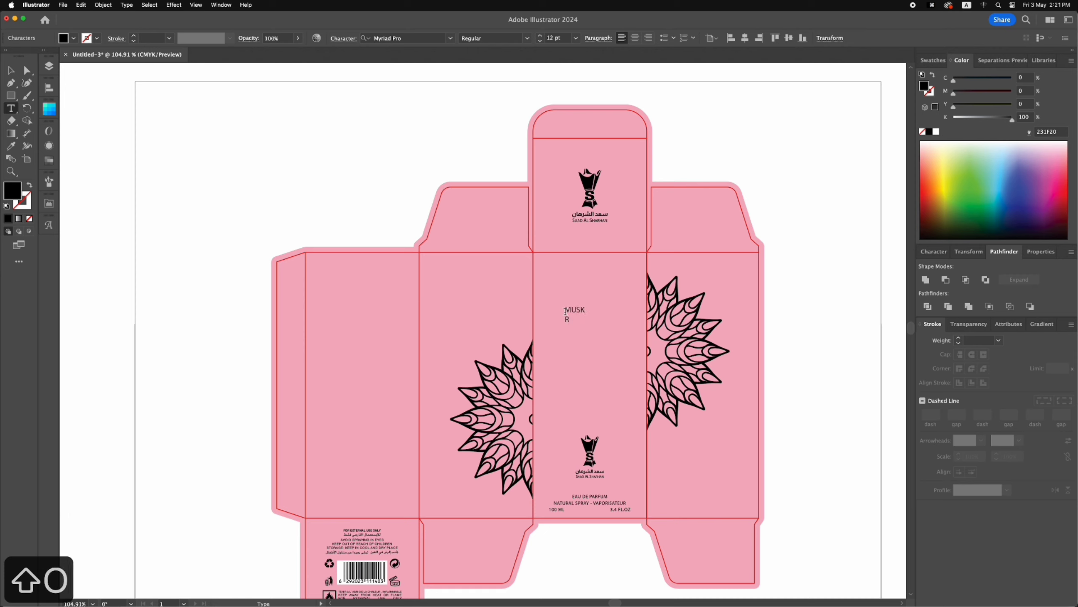
text(OMAAN)
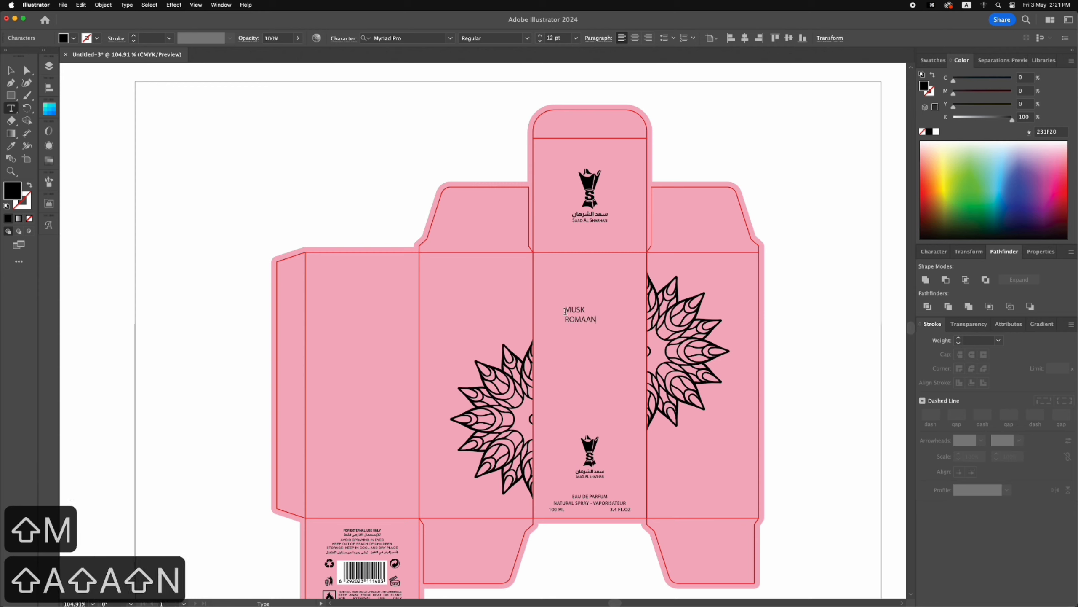
key(Escape)
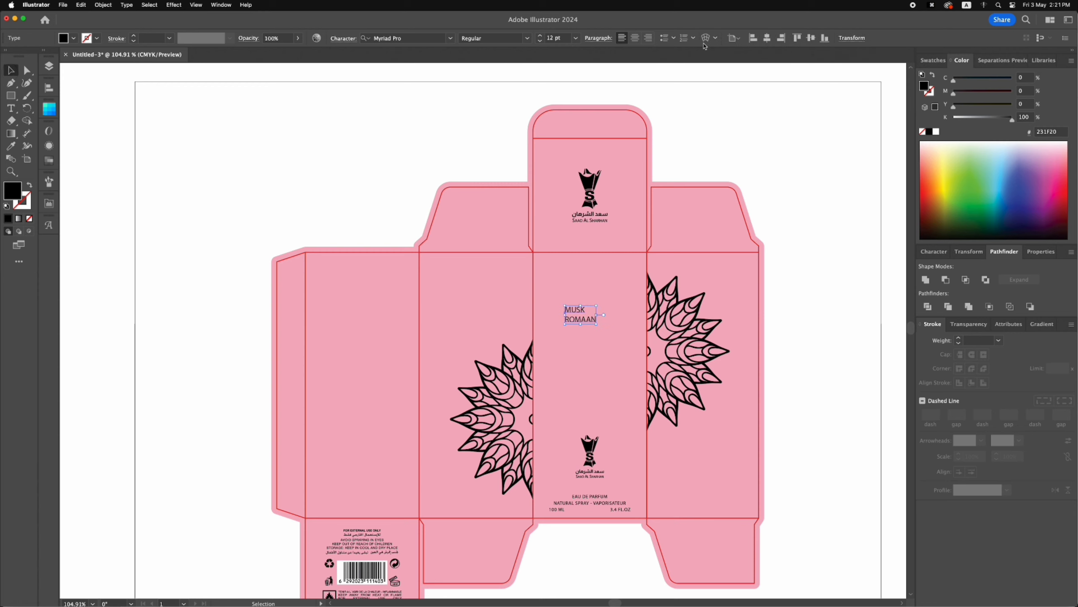
- Center the title's paragraph alignment and enlarge the text to about 23 pt in the middle of the front panel
click(634, 39)
drag(581, 305, 615, 322)
drag(602, 331, 609, 327)
- Set the title's font to Arial Regular
click(933, 252)
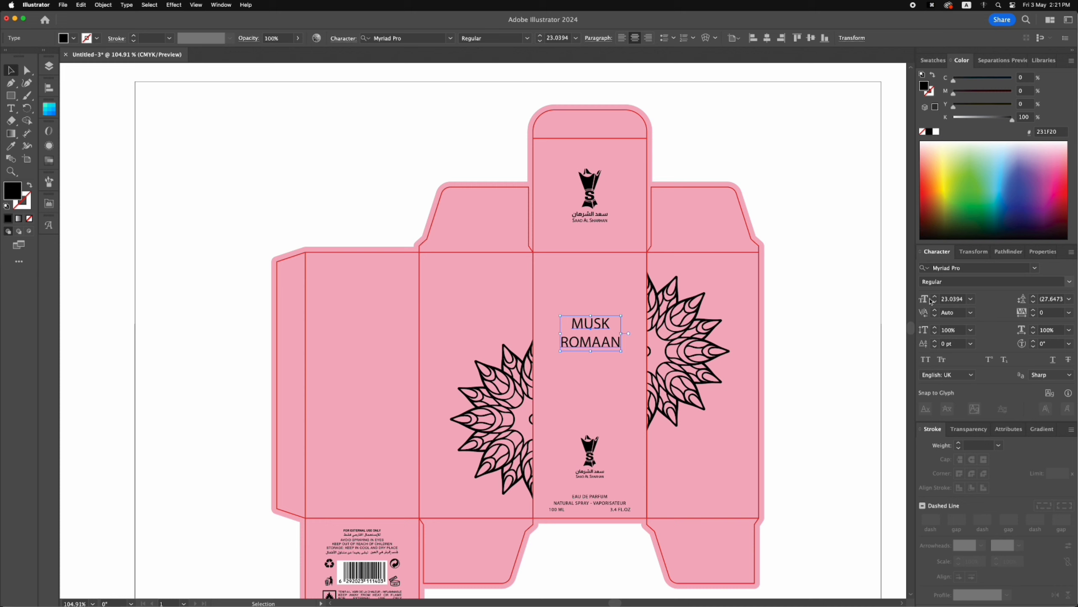
click(973, 270)
text(aria)
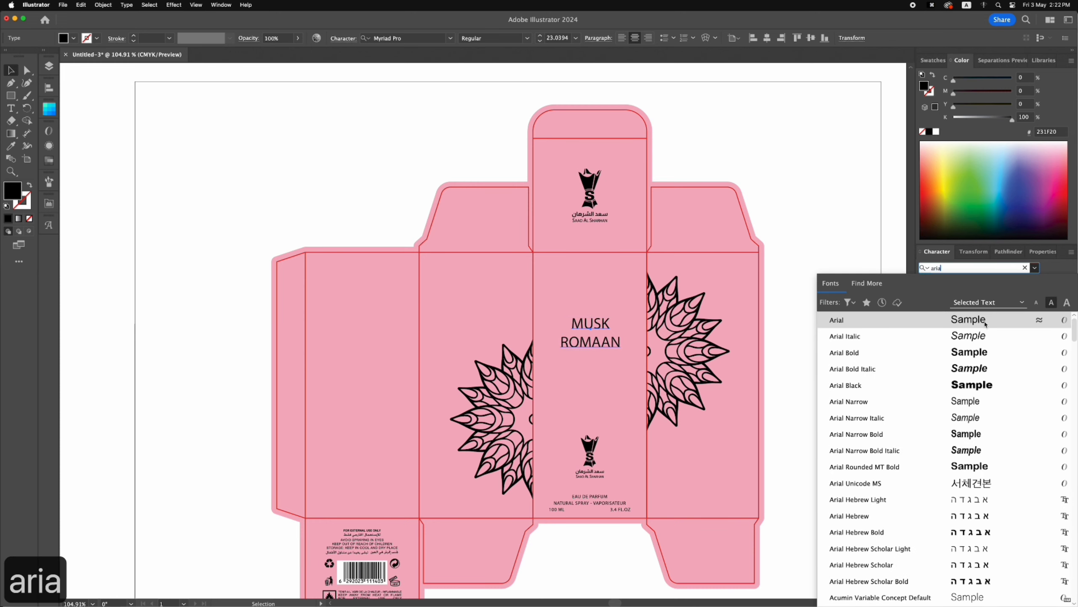
click(985, 323)
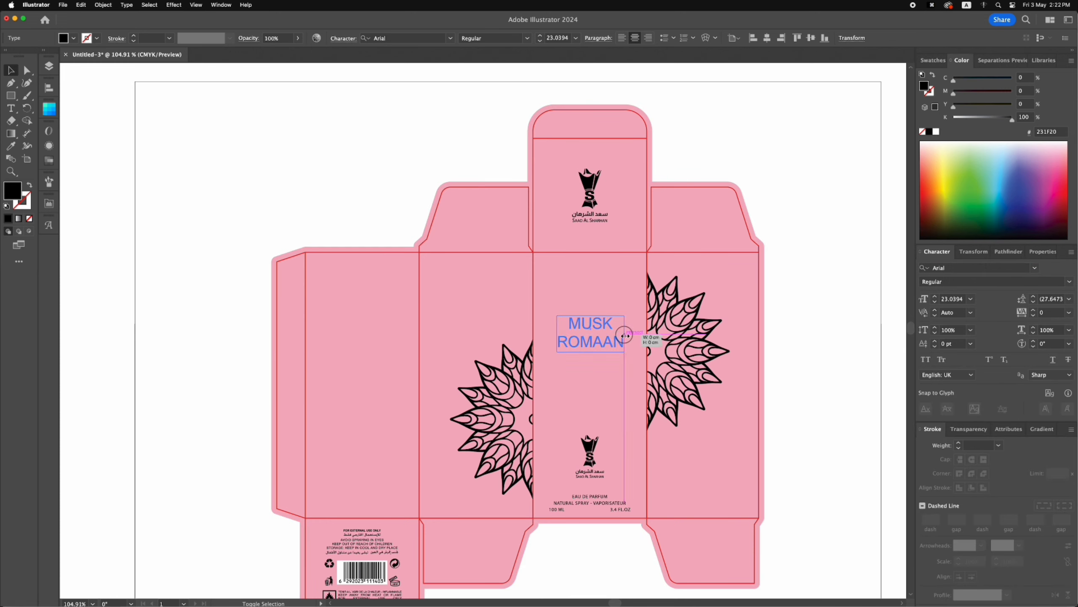
- Shrink the "MUSK ROMAAN" title to about 19.7 pt and set its font style to Bold
drag(625, 336, 621, 335)
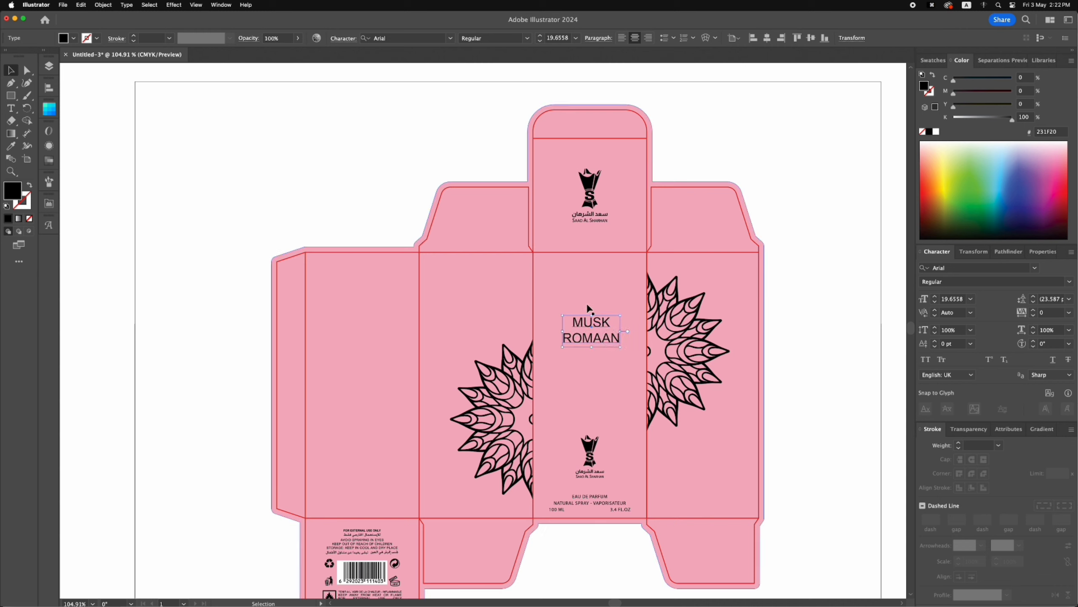
right_click(601, 328)
click(905, 302)
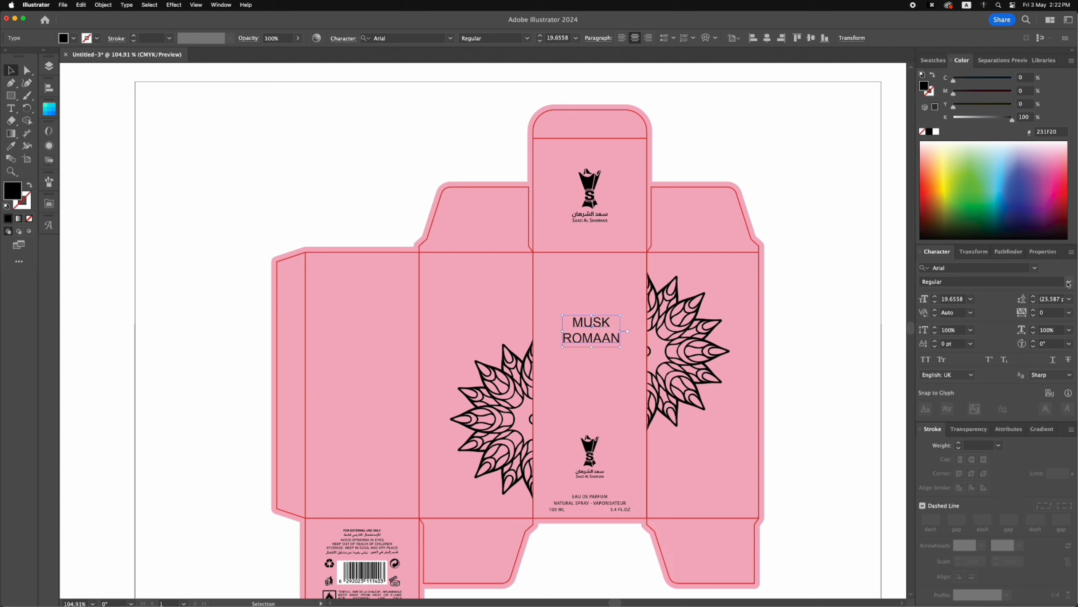
click(1069, 281)
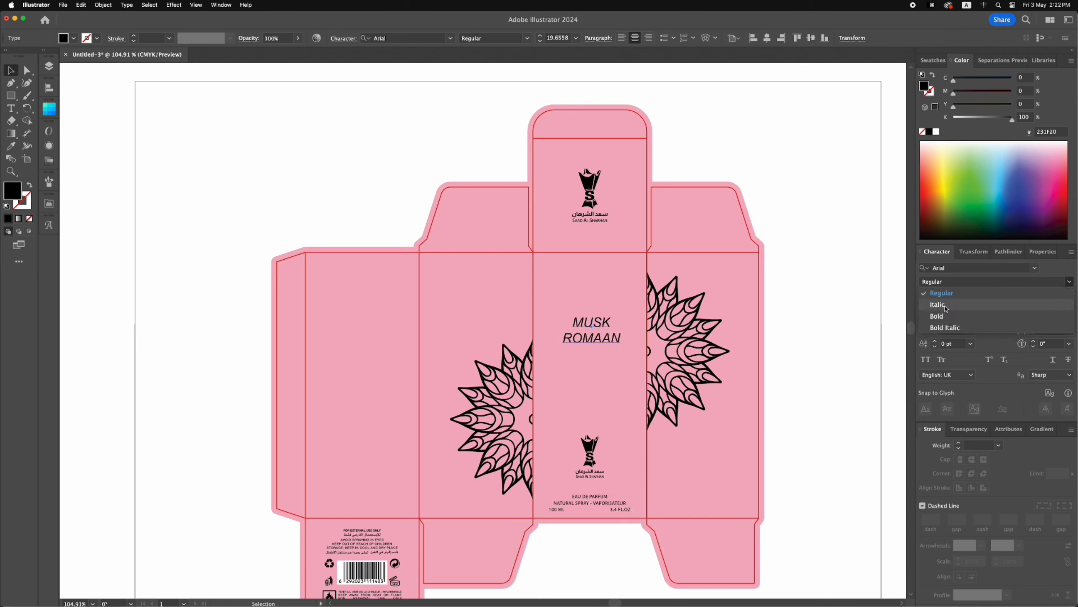
click(938, 315)
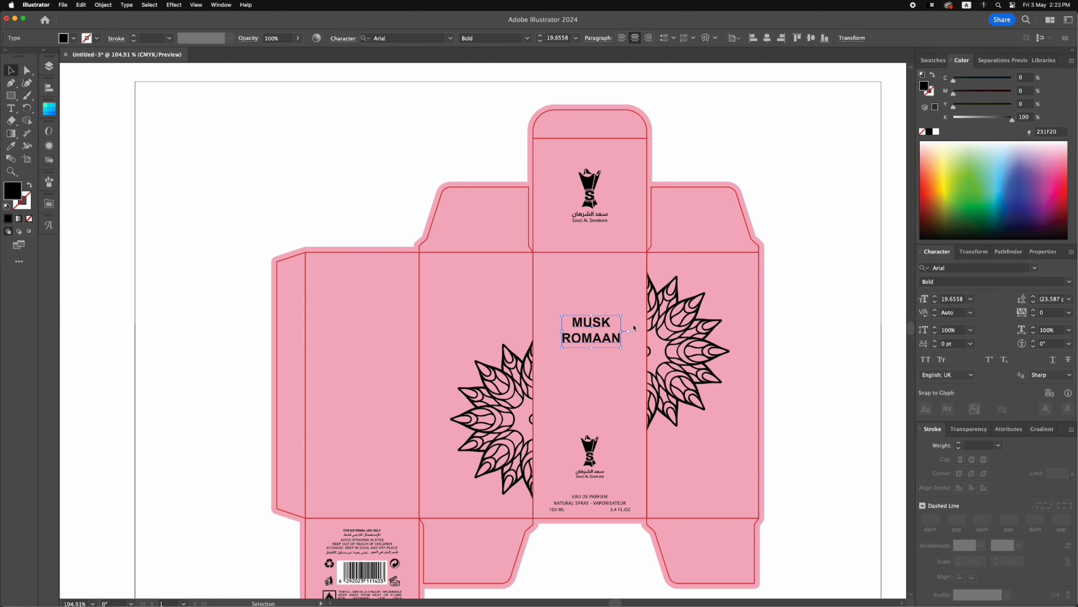
- Center the title horizontally on the front panel and convert its text to outlines
click(550, 252)
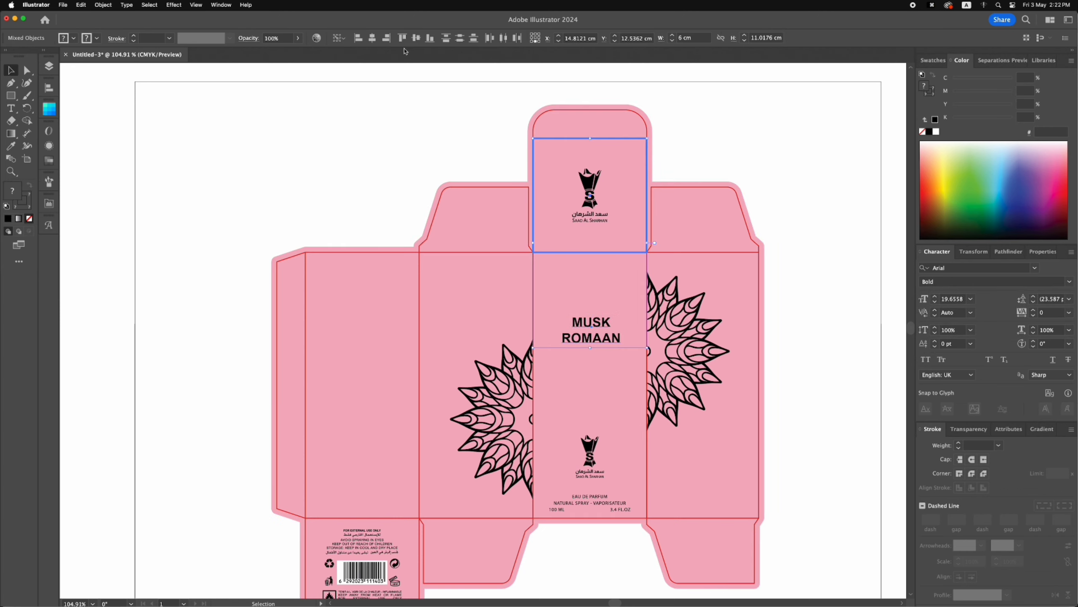
click(411, 134)
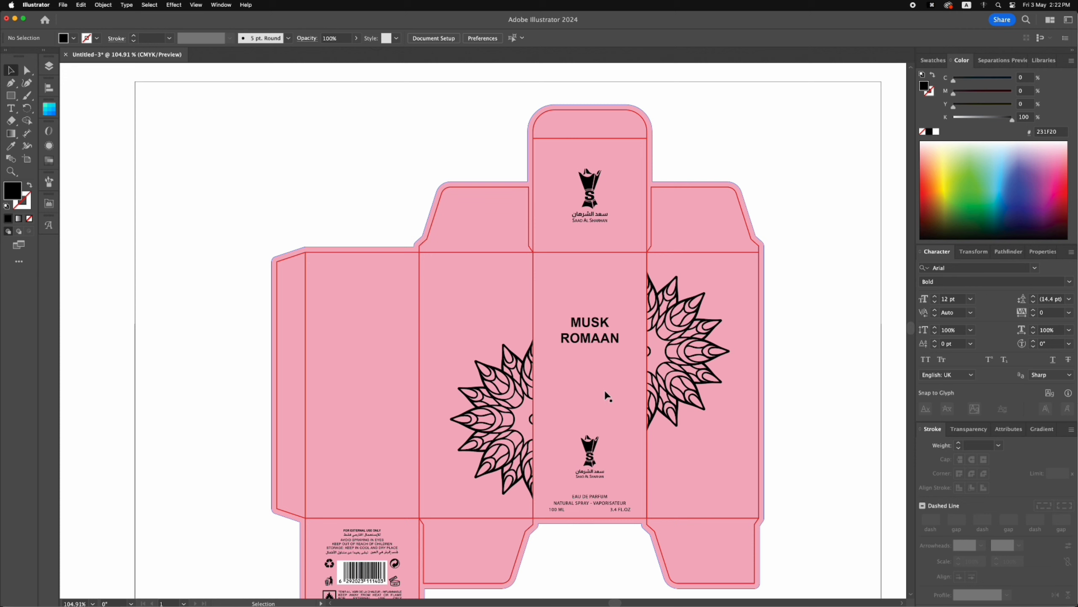
right_click(602, 342)
click(632, 458)
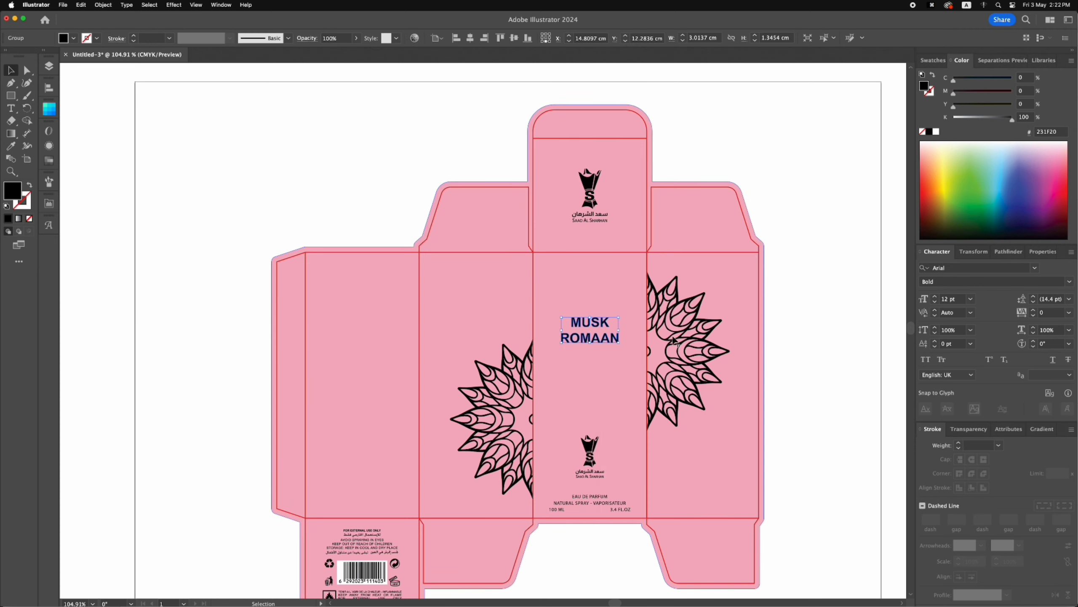
- Enlarge the outlined title slightly about its center, keeping its proportions, and deselect it
drag(622, 318, 624, 314)
click(787, 327)
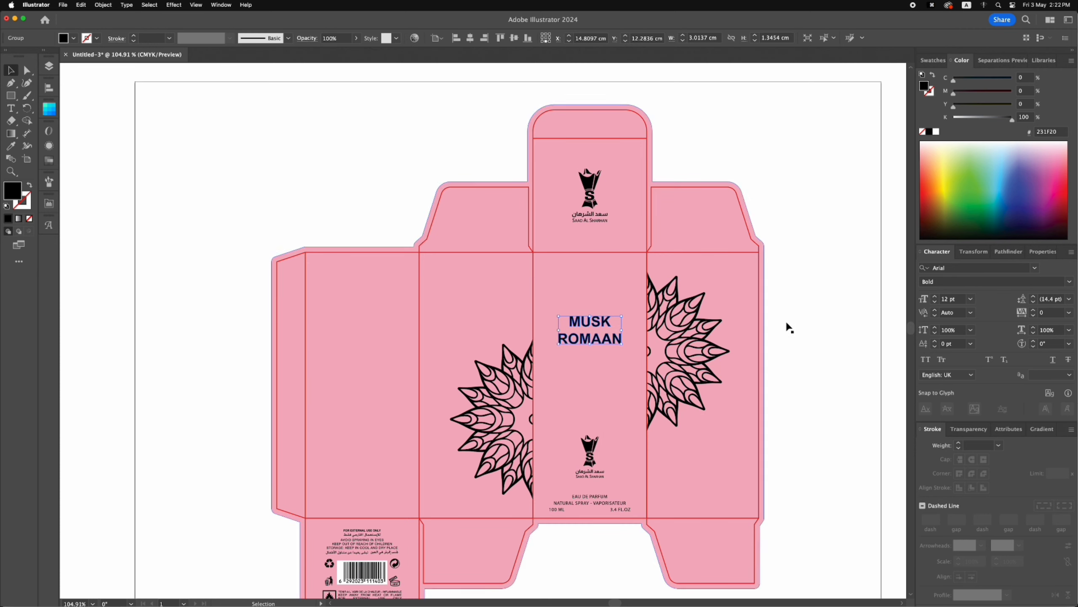
key(super+minus)
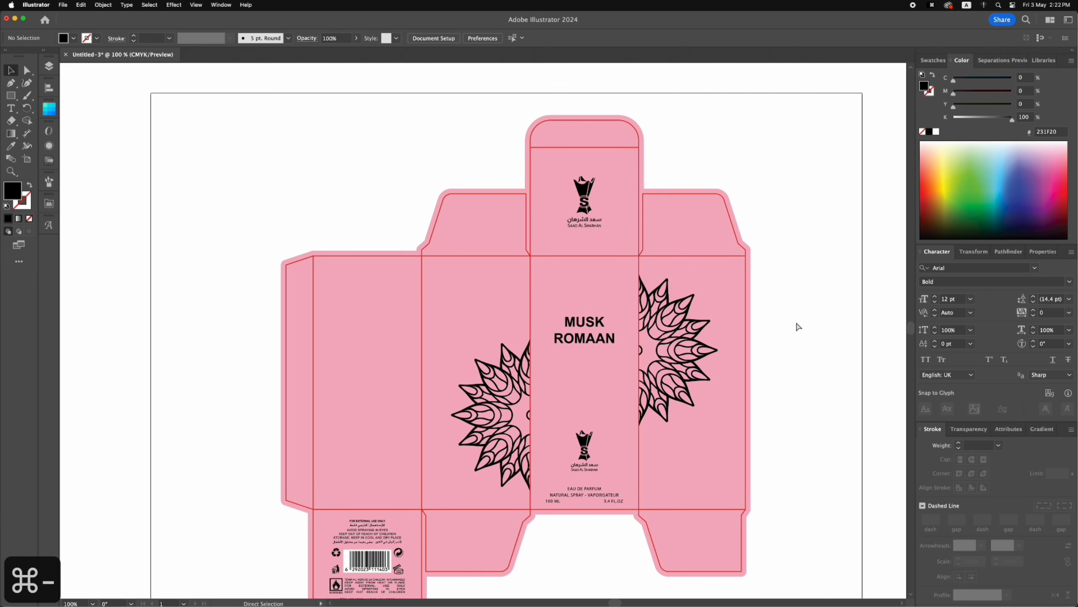
key(super+0)
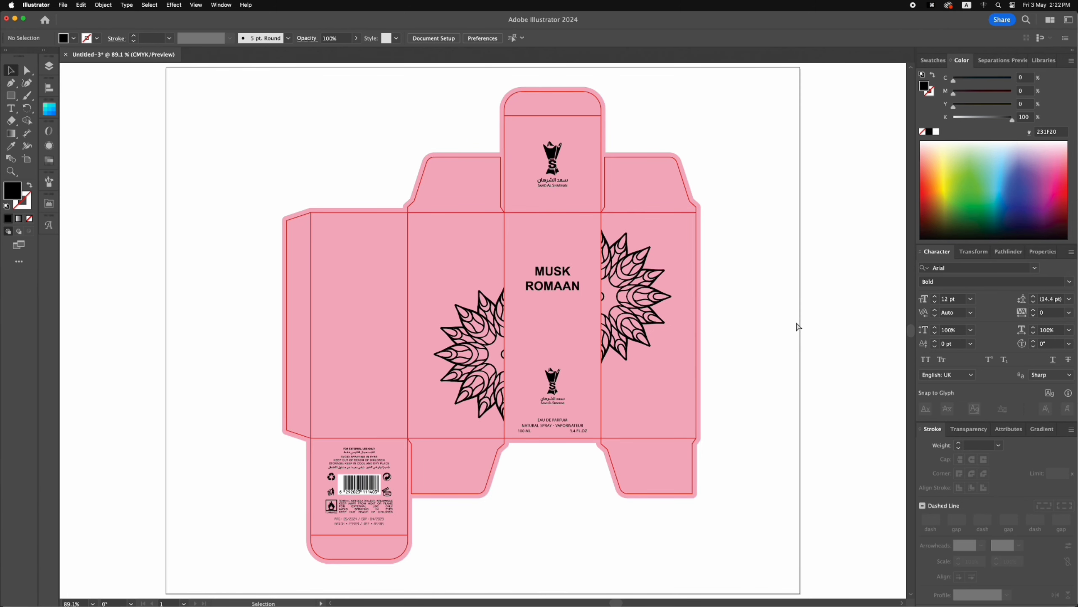